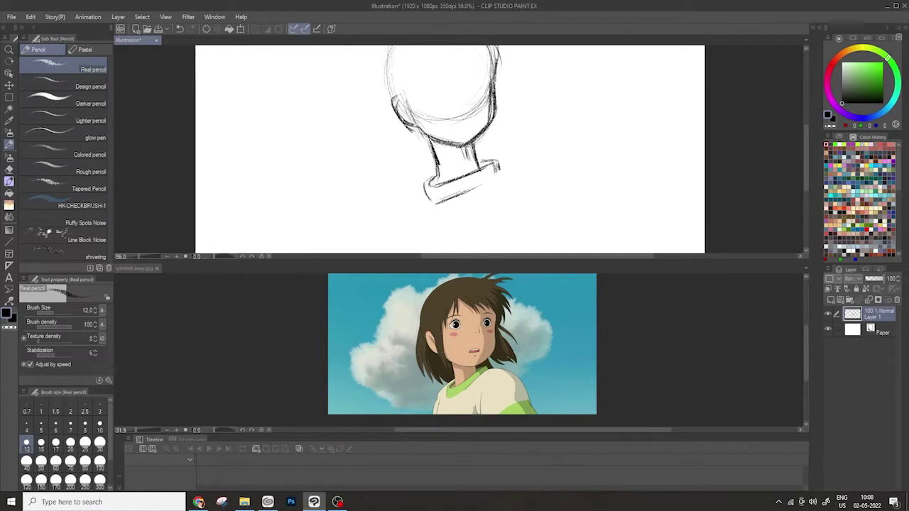
# Erase the rough head-circle lines and the far cheek line, and redraw the cheek contour with the Real pencil
pyautogui.scroll(-2, 520, 133)
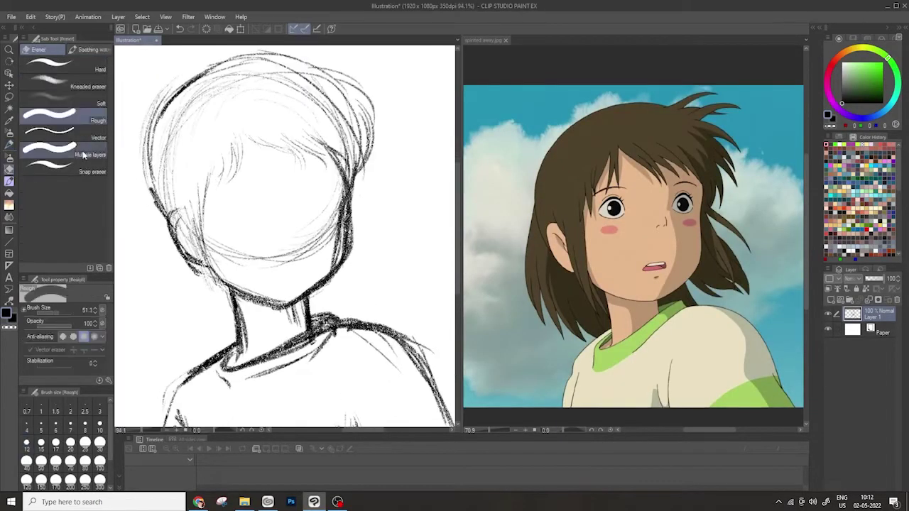
pyautogui.moveTo(340, 203)
pyautogui.mouseDown()
pyautogui.moveTo(277, 270)
pyautogui.moveTo(346, 196)
pyautogui.mouseUp()
pyautogui.press('p')
pyautogui.scroll(1, 305, 255)
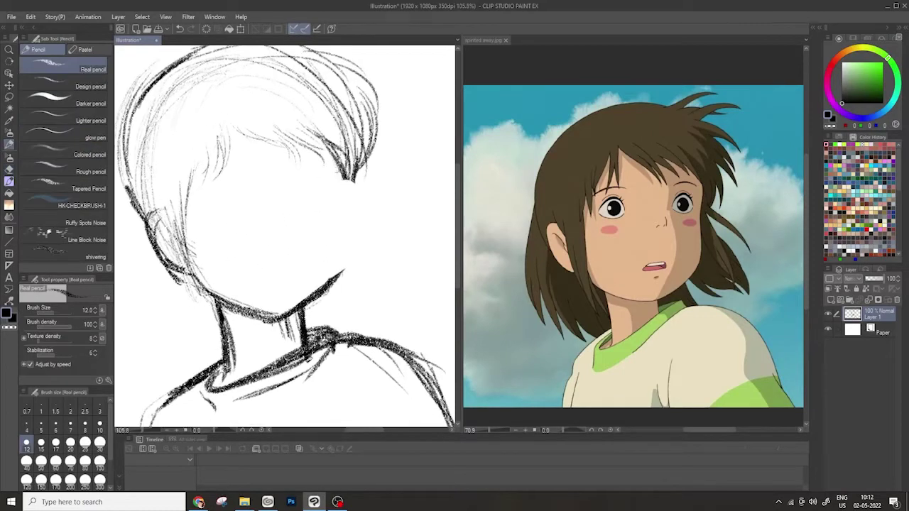
pyautogui.scroll(-5, 339, 244)
pyautogui.scroll(6, 339, 244)
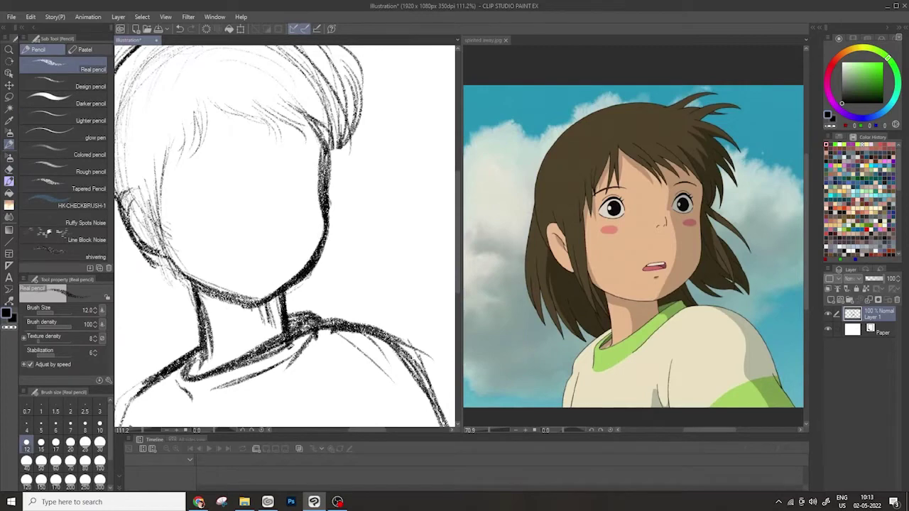
# Sketch the loose hair strands on both sides of the neck and the eye outline with the Real pencil
pyautogui.scroll(-4, 334, 227)
pyautogui.scroll(1, 334, 228)
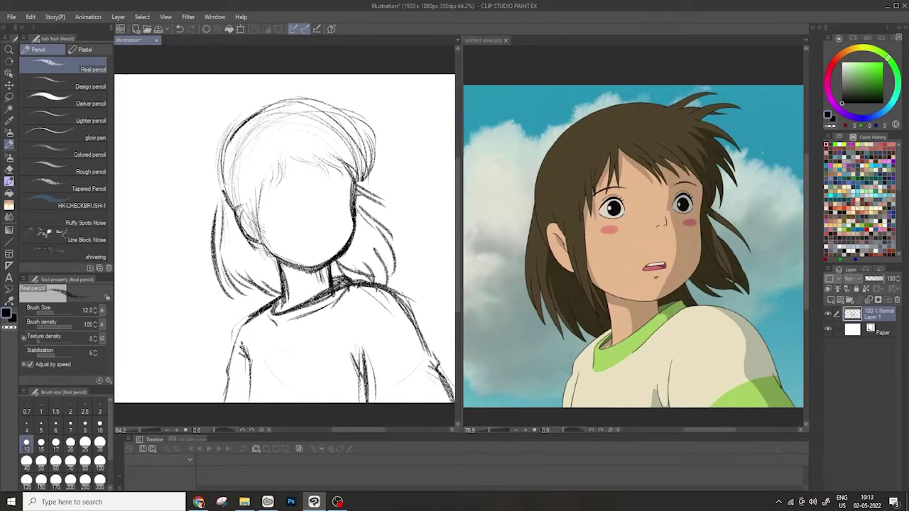
pyautogui.scroll(3, 286, 151)
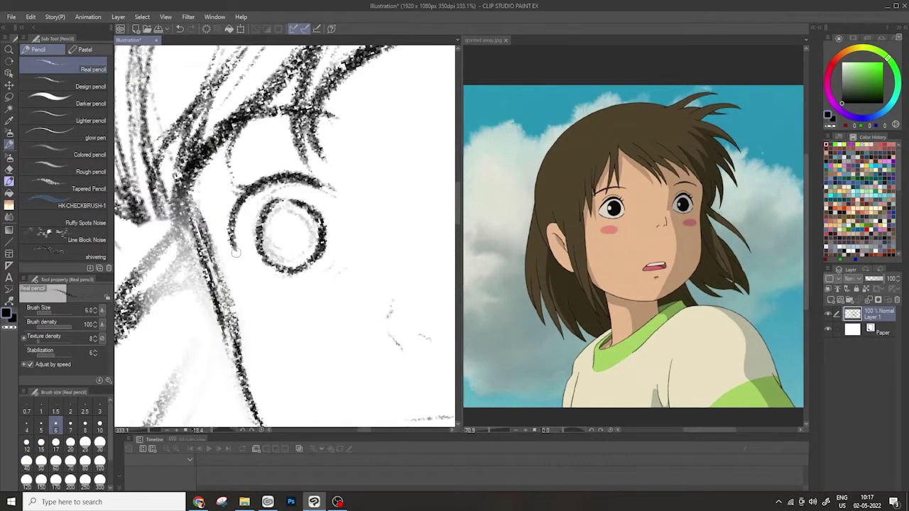
pyautogui.moveTo(233, 248); pyautogui.dragTo(264, 182)
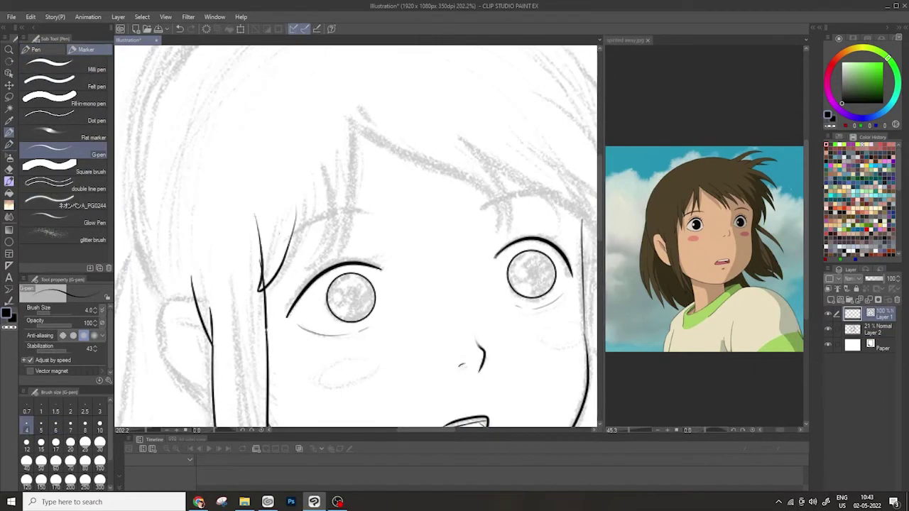
# Ink the bang strands above the near eye on Layer 1 with the G-pen at size 4
pyautogui.hotkey('ctrl', 'z')
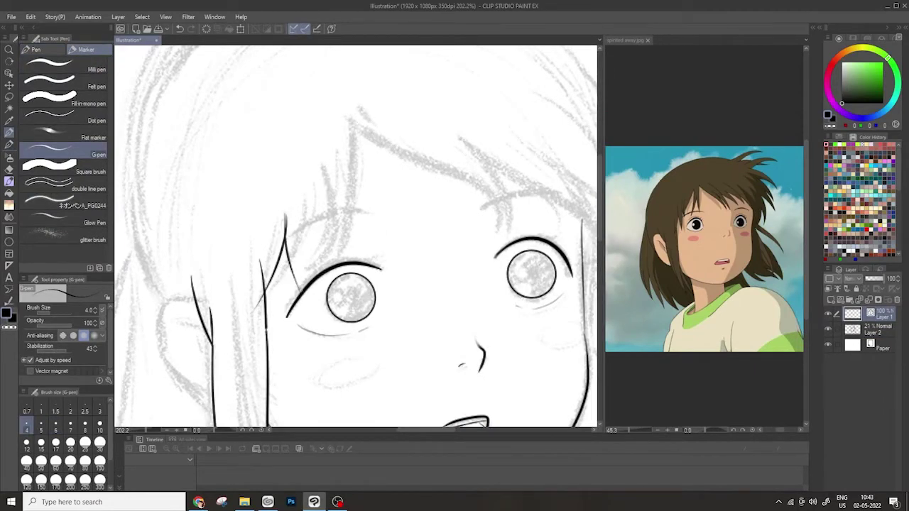
pyautogui.scroll(1, 359, 238)
pyautogui.moveTo(343, 179); pyautogui.dragTo(313, 255)
pyautogui.scroll(-3, 327, 213)
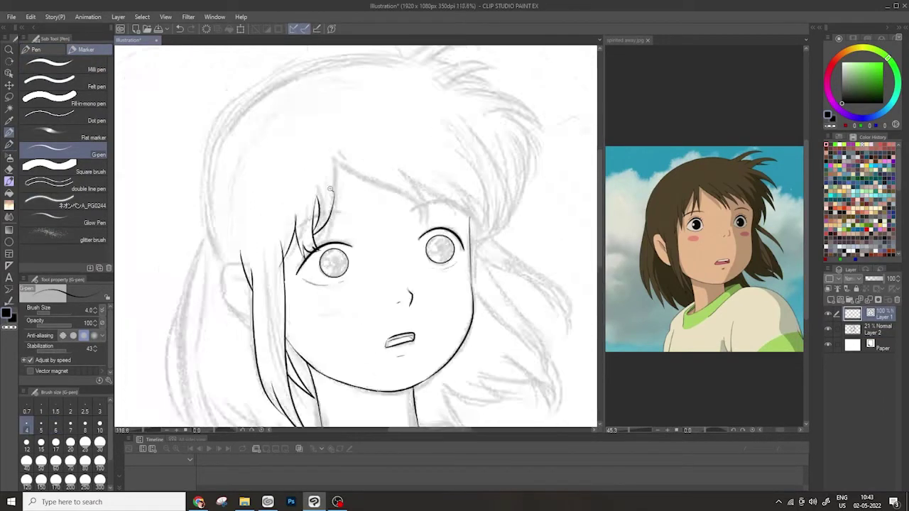
pyautogui.scroll(3, 326, 213)
pyautogui.moveTo(339, 190); pyautogui.dragTo(328, 269)
pyautogui.scroll(-3, 331, 174)
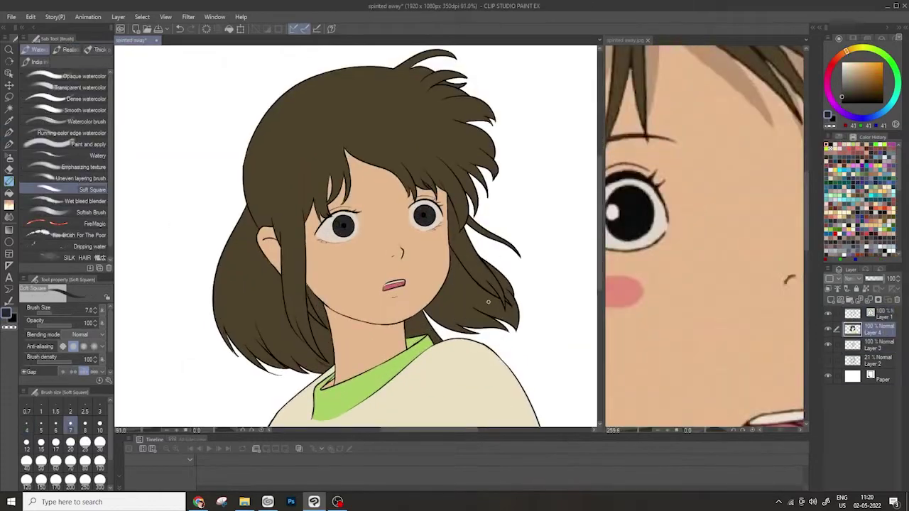
# Paint white highlights in the eyes on Layer 4 with the Soft Square brush at size 7
pyautogui.scroll(6, 388, 213)
pyautogui.moveTo(355, 172); pyautogui.dragTo(359, 213)
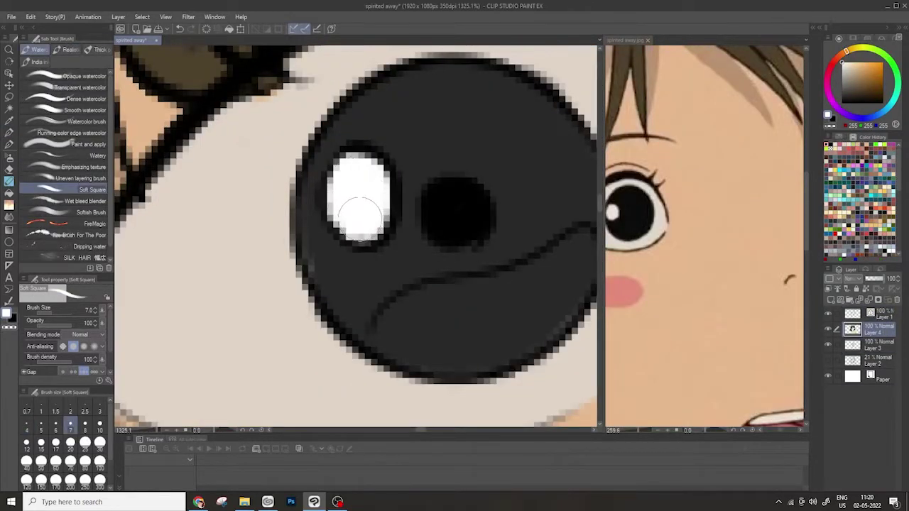
pyautogui.scroll(-5, 355, 206)
pyautogui.scroll(4, 333, 233)
pyautogui.scroll(3, 320, 213)
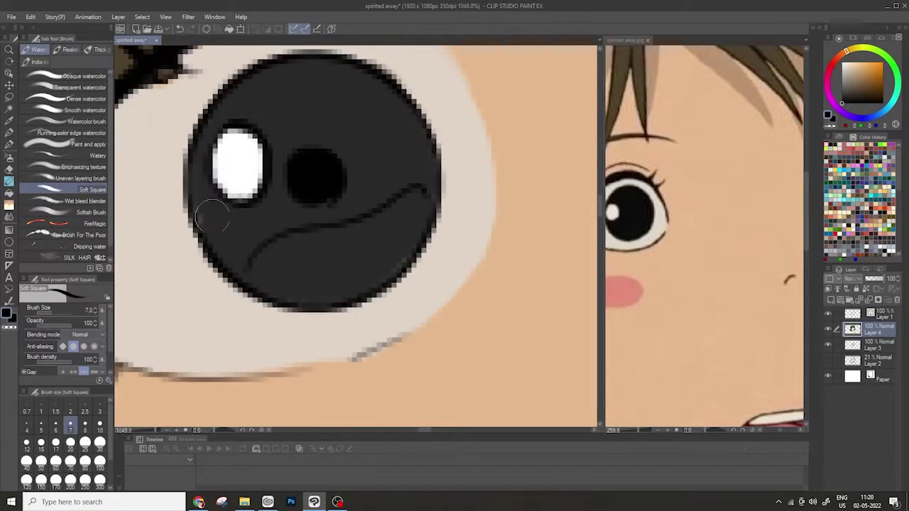
pyautogui.scroll(-2, 320, 213)
pyautogui.click(829, 145)
pyautogui.scroll(-5, 359, 242)
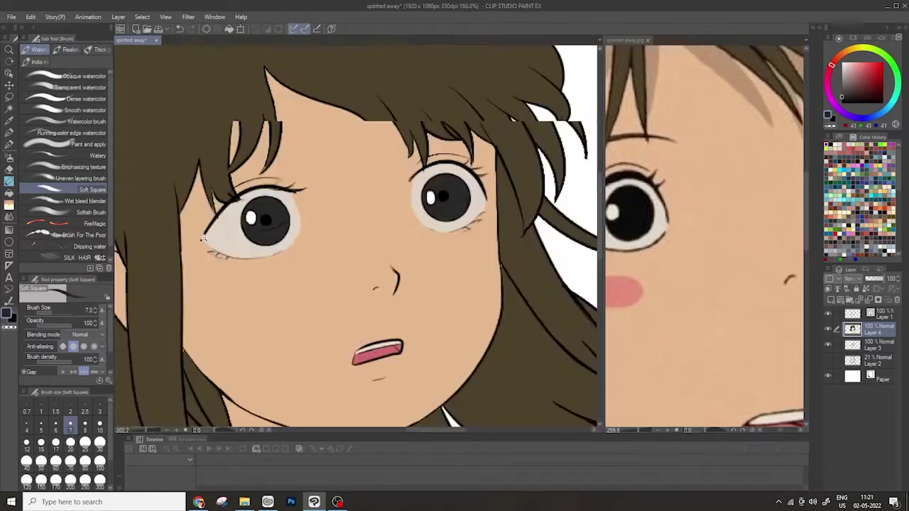
# Select both irises on Layer 4 with Auto select and set their luminosity to -31
pyautogui.scroll(4, 363, 249)
pyautogui.scroll(1, 387, 245)
pyautogui.press('w')
pyautogui.click(270, 227)
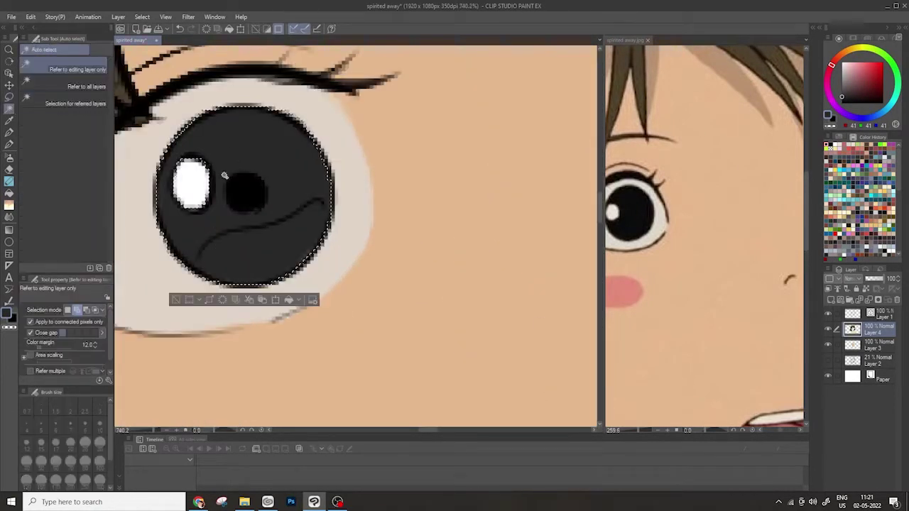
pyautogui.scroll(-2, 284, 213)
pyautogui.click(31, 16)
pyautogui.moveTo(64, 244)
pyautogui.click(213, 258)
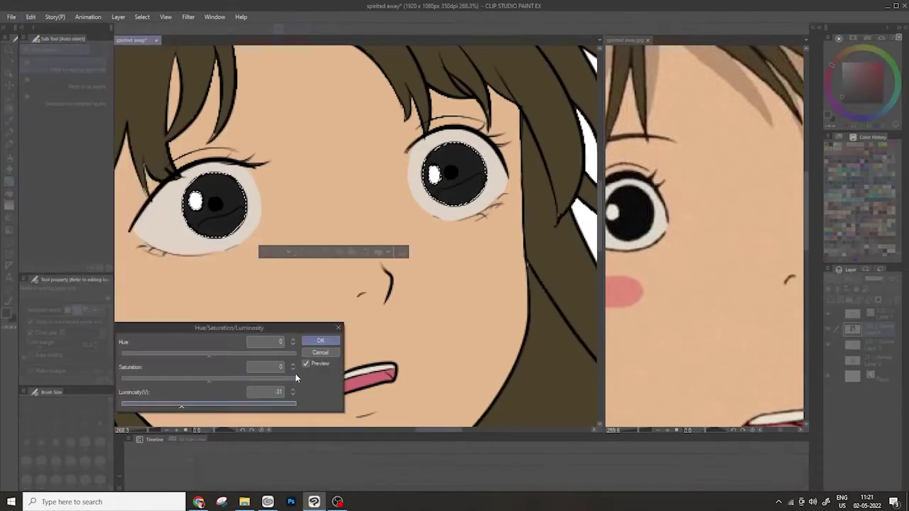
pyautogui.click(317, 342)
# Paint the curved edge of the lower reflection inside the iris with the Soft Square brush
pyautogui.scroll(-4, 272, 242)
pyautogui.scroll(6, 272, 242)
pyautogui.press('b')
pyautogui.moveTo(267, 252)
pyautogui.mouseDown()
pyautogui.moveTo(289, 241)
pyautogui.moveTo(303, 258)
pyautogui.moveTo(360, 223)
pyautogui.moveTo(275, 251)
pyautogui.moveTo(305, 262)
pyautogui.moveTo(297, 244)
pyautogui.moveTo(371, 203)
pyautogui.mouseUp()
pyautogui.hotkey('ctrl', 'z')
pyautogui.hotkey('ctrl', 'z')
pyautogui.scroll(2, 358, 257)
pyautogui.moveTo(357, 257)
pyautogui.mouseDown()
pyautogui.moveTo(495, 174)
pyautogui.moveTo(475, 221)
pyautogui.moveTo(499, 206)
pyautogui.moveTo(495, 174)
pyautogui.mouseUp()
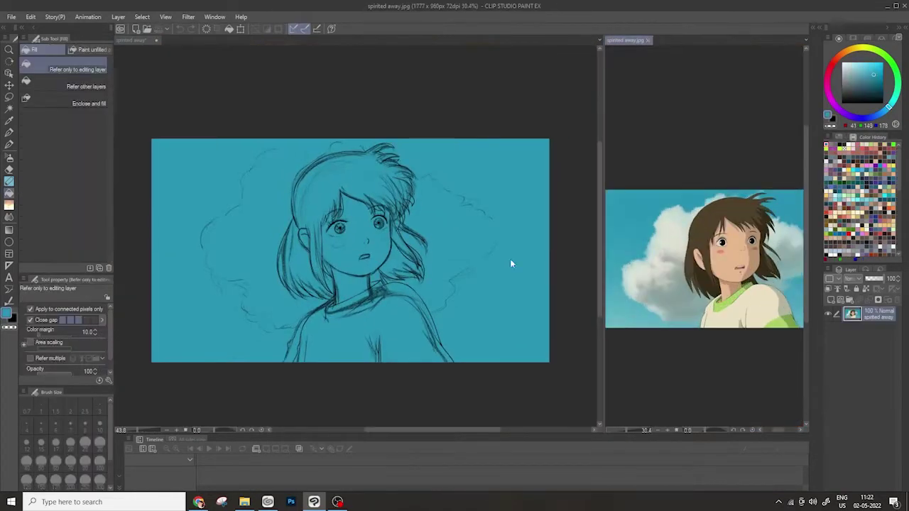
# Blend the lighter blue sampled from the reference sky into the background's lower-left corner with the Paint and apply brush at size 250
pyautogui.scroll(-2, 704, 258)
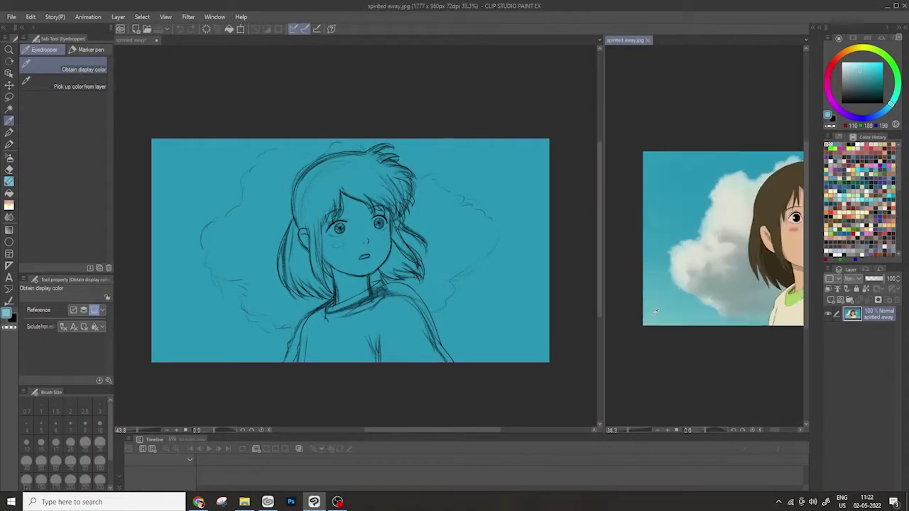
pyautogui.click(8, 156)
pyautogui.click(78, 145)
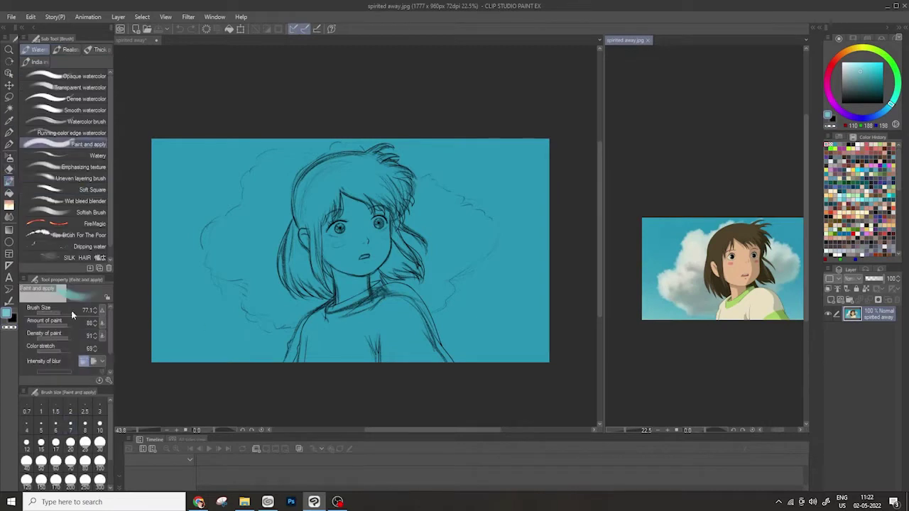
pyautogui.click(198, 349)
pyautogui.moveTo(186, 345); pyautogui.dragTo(313, 364)
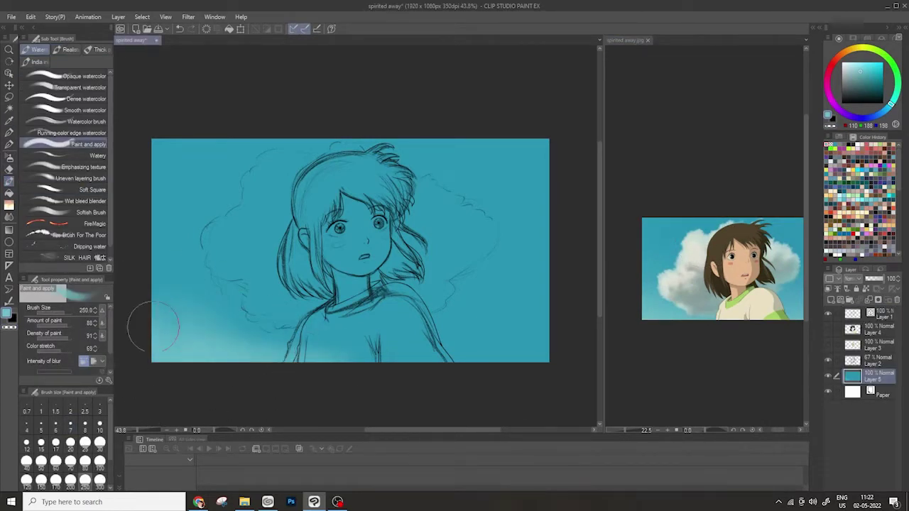
# Hide Layer 1 and blend the lighter blue along the bottom edge and upper-right corner of the sky on Layer 5
pyautogui.scroll(-1, 142, 320)
pyautogui.scroll(-1, 796, 340)
pyautogui.click(827, 313)
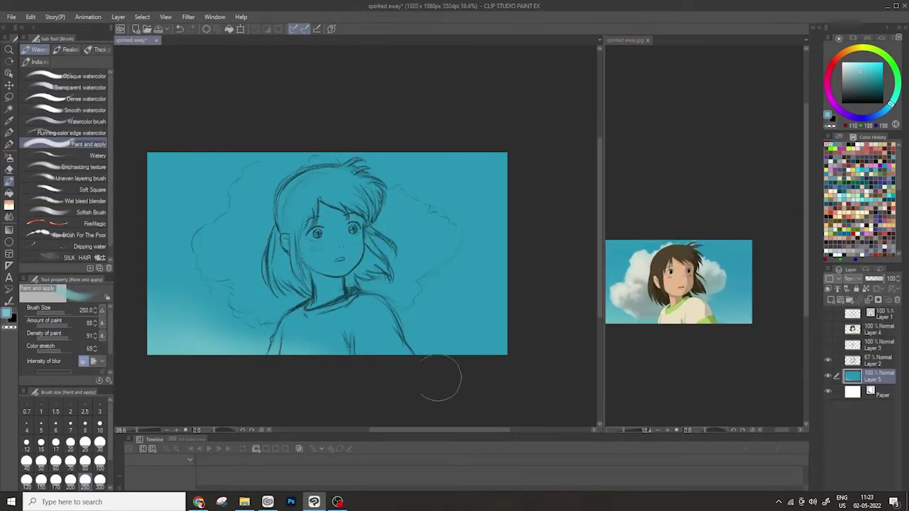
pyautogui.moveTo(436, 375); pyautogui.dragTo(397, 320)
pyautogui.moveTo(490, 163)
pyautogui.mouseDown()
pyautogui.moveTo(501, 213)
pyautogui.moveTo(469, 186)
pyautogui.mouseUp()
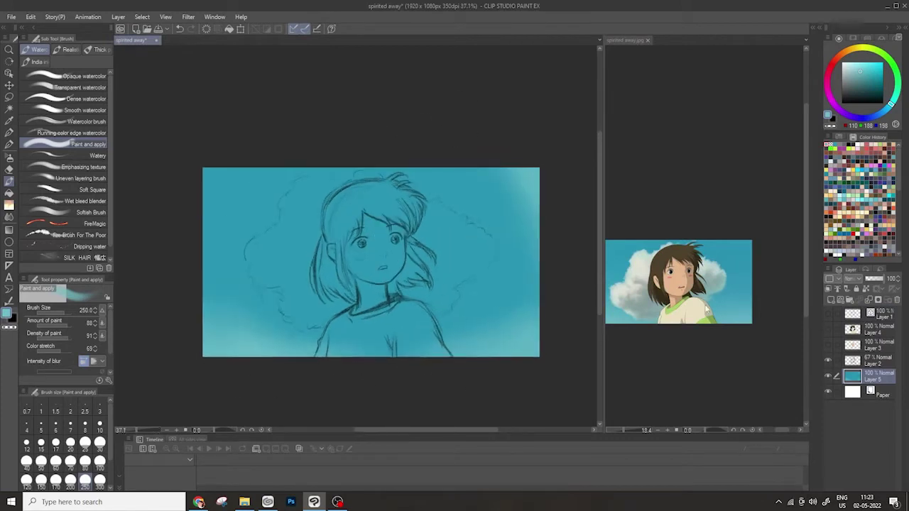
pyautogui.moveTo(284, 354); pyautogui.dragTo(480, 351)
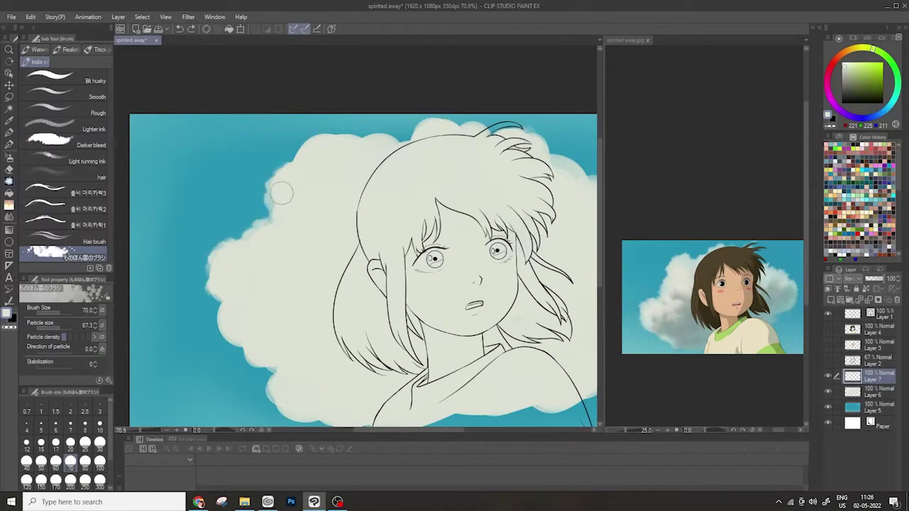
# Texture the cloud's edges with the cloud brush at size 70 and blend its grey shading with Paint and apply at size 250
pyautogui.scroll(2, 424, 144)
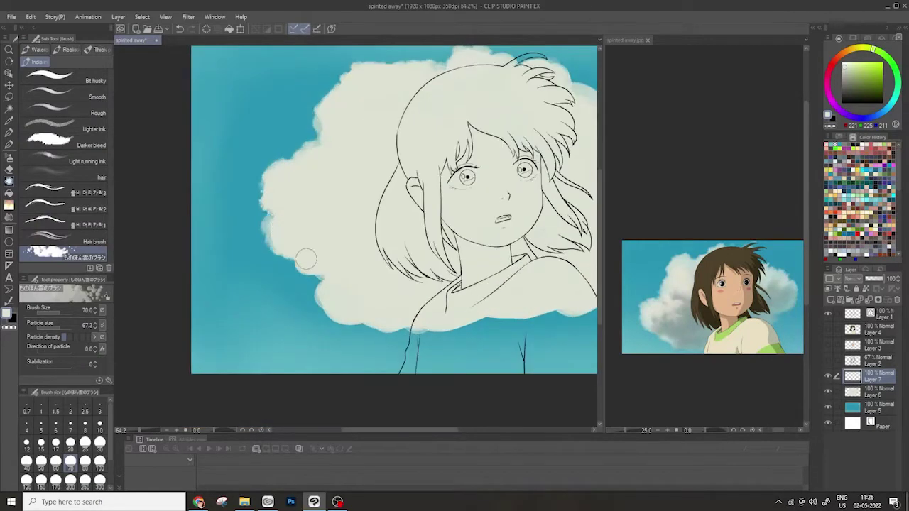
pyautogui.scroll(-2, 409, 326)
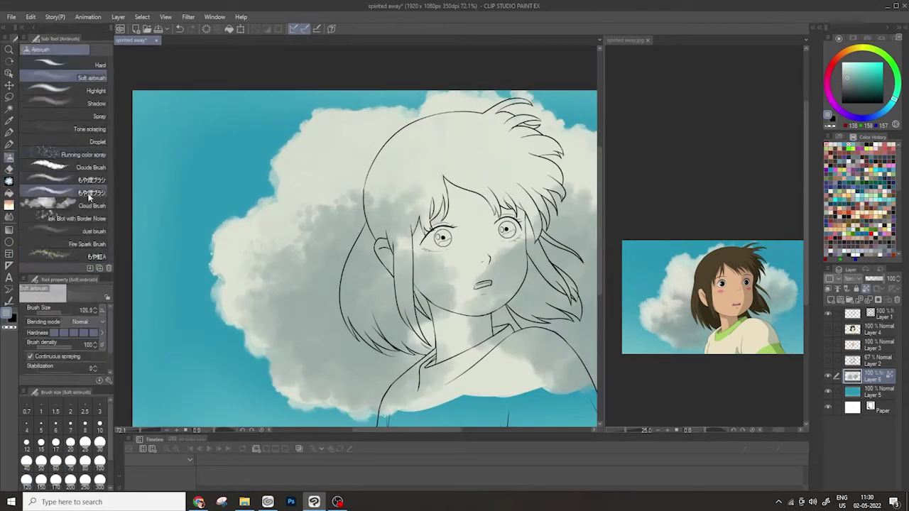
pyautogui.click(37, 49)
pyautogui.click(71, 144)
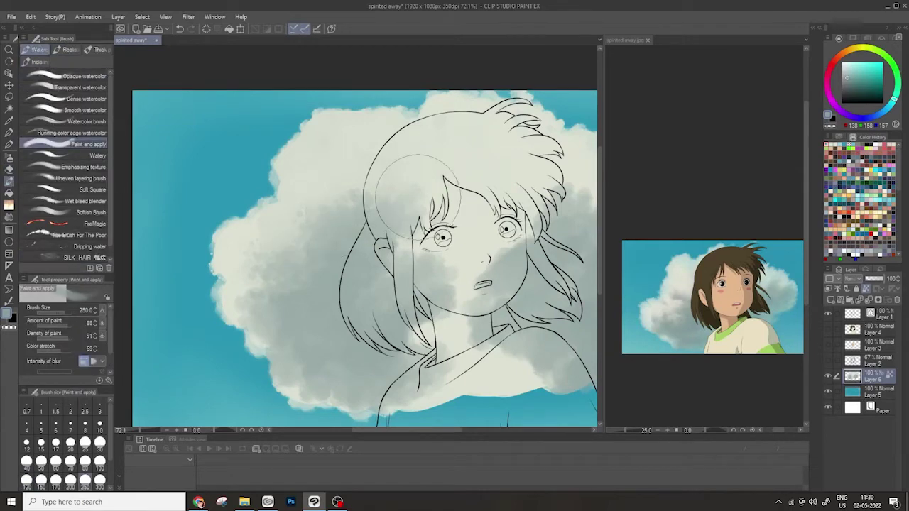
pyautogui.hotkey('ctrl', '-')
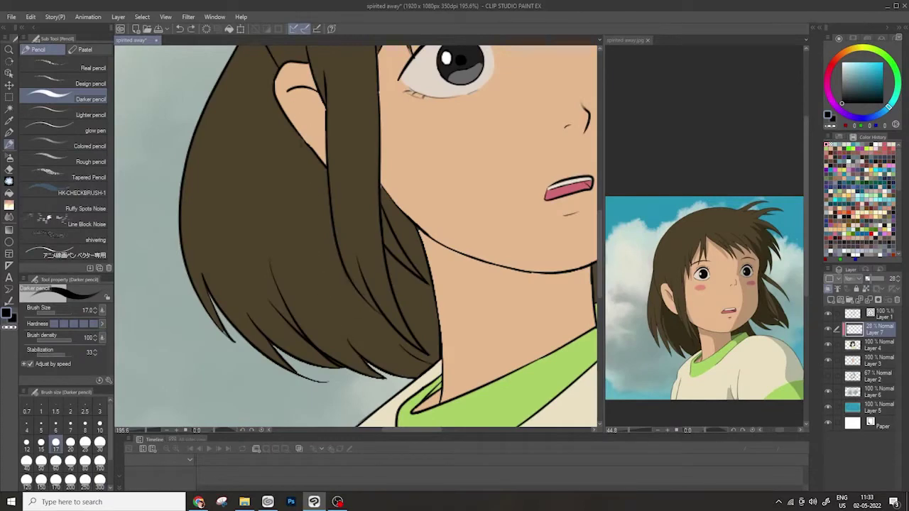
# Shade the hair below the ear on Layer 7 with curved Darker pencil strokes at size 17
pyautogui.moveTo(287, 132); pyautogui.dragTo(314, 330)
pyautogui.moveTo(291, 138)
pyautogui.mouseDown()
pyautogui.moveTo(343, 305)
pyautogui.moveTo(384, 341)
pyautogui.moveTo(382, 365)
pyautogui.mouseUp()
pyautogui.hotkey('ctrl', 'z')
pyautogui.hotkey('ctrl', 'z')
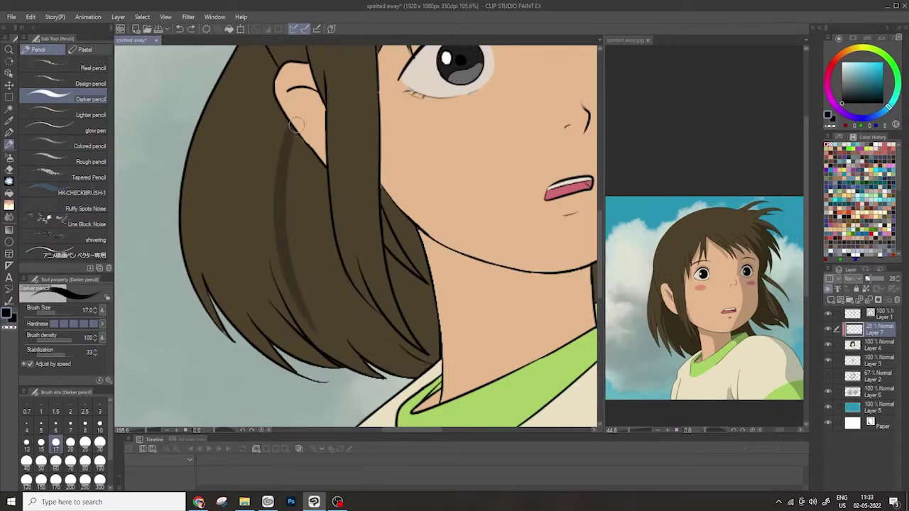
pyautogui.moveTo(296, 125)
pyautogui.mouseDown()
pyautogui.moveTo(375, 338)
pyautogui.moveTo(431, 357)
pyautogui.moveTo(356, 323)
pyautogui.mouseUp()
pyautogui.moveTo(302, 153); pyautogui.dragTo(380, 317)
pyautogui.hotkey('ctrl', 'z')
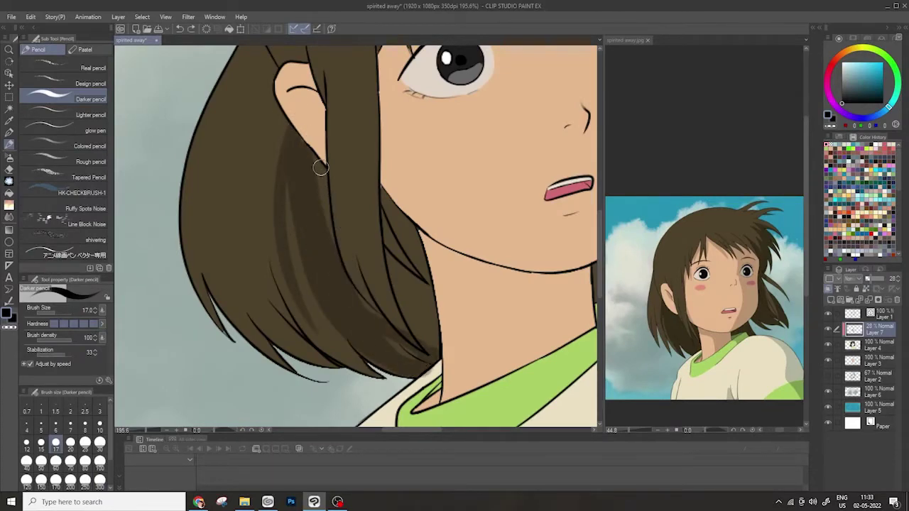
# Shade the inner hair strands between the cheek, the neck and the collar with the Darker pencil
pyautogui.scroll(2, 355, 157)
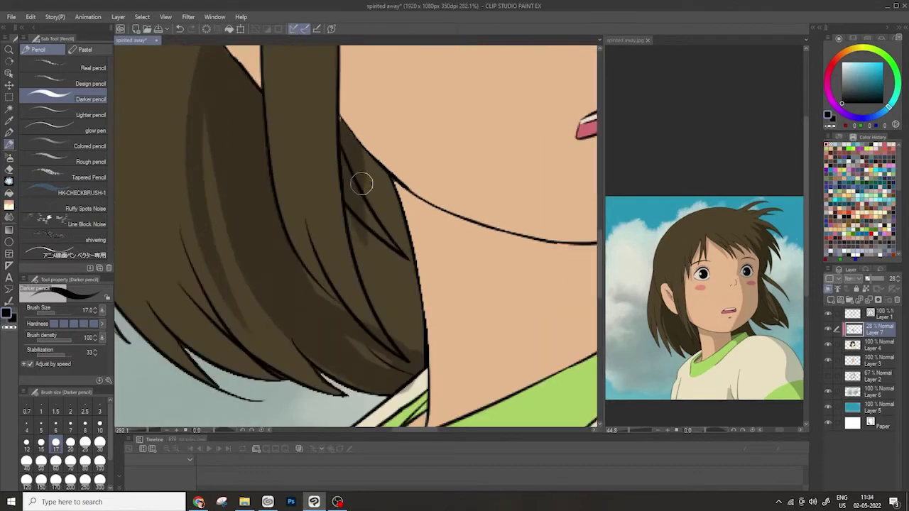
pyautogui.moveTo(359, 143); pyautogui.dragTo(409, 259)
pyautogui.moveTo(358, 162)
pyautogui.mouseDown()
pyautogui.moveTo(367, 313)
pyautogui.moveTo(389, 264)
pyautogui.moveTo(418, 283)
pyautogui.moveTo(400, 329)
pyautogui.moveTo(419, 358)
pyautogui.mouseUp()
pyautogui.moveTo(297, 293); pyautogui.dragTo(410, 385)
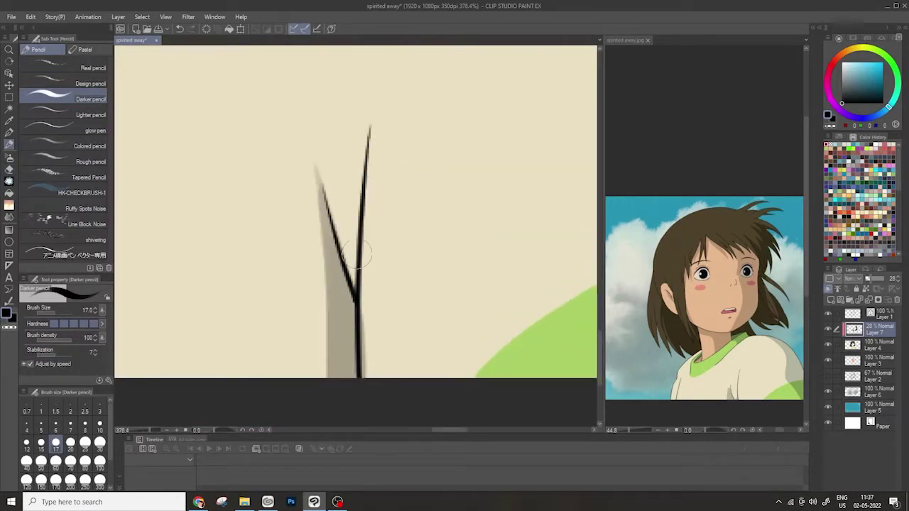
# Shade the shirt's outer shoulder and sleeve edge on Layer 7 with the Darker pencil at size 17
pyautogui.scroll(-4, 357, 253)
pyautogui.moveTo(412, 142); pyautogui.dragTo(494, 302)
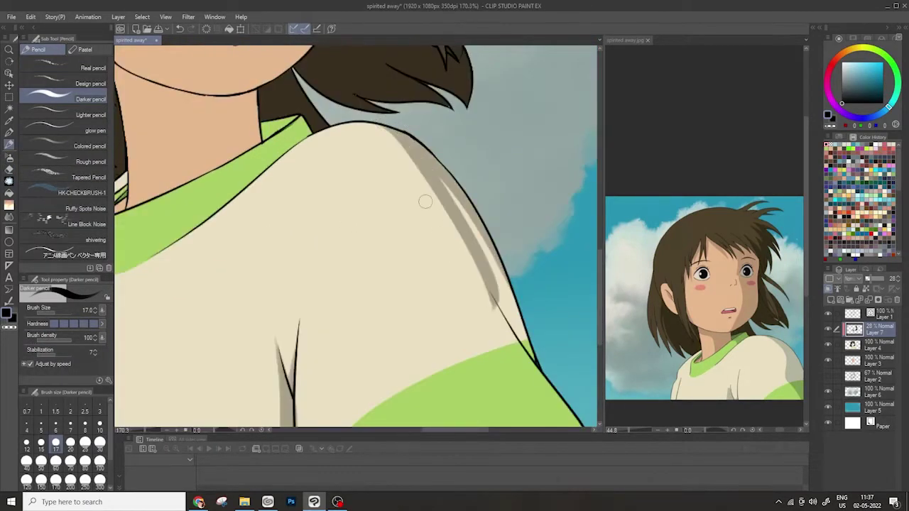
pyautogui.hotkey('ctrl', 'z')
pyautogui.moveTo(462, 251); pyautogui.dragTo(522, 351)
pyautogui.hotkey('ctrl', 'z')
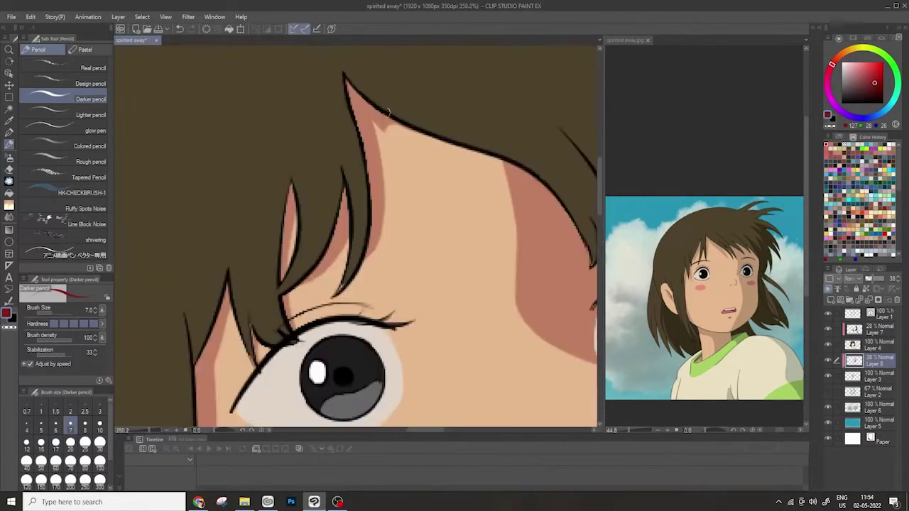
# Paint the dark red shadow under the hairline across the forehead on Layer 8 with the Darker pencil at size 7
pyautogui.moveTo(388, 114); pyautogui.dragTo(506, 171)
pyautogui.moveTo(398, 142); pyautogui.dragTo(503, 182)
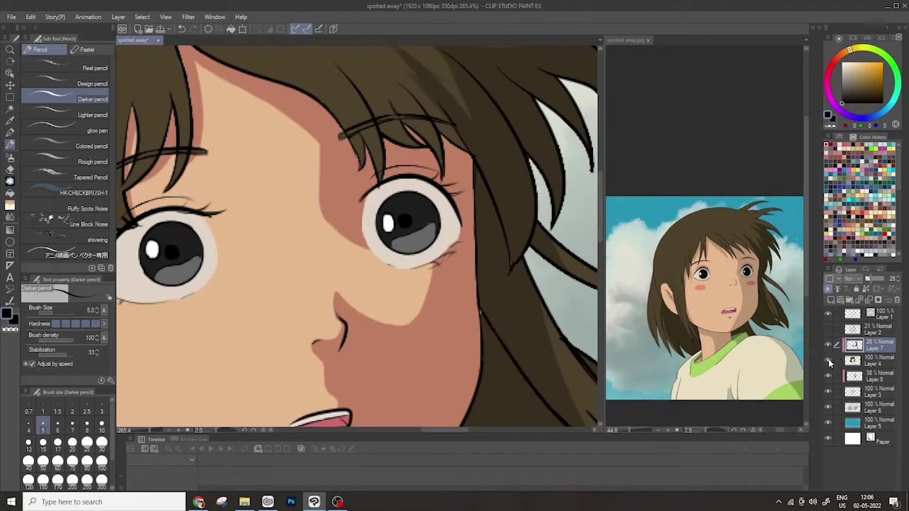
# Shade the white of the far eye on Layer 7 with the Darker pencil, setting the brush size to 10
pyautogui.scroll(2, 412, 227)
pyautogui.moveTo(364, 222); pyautogui.dragTo(365, 267)
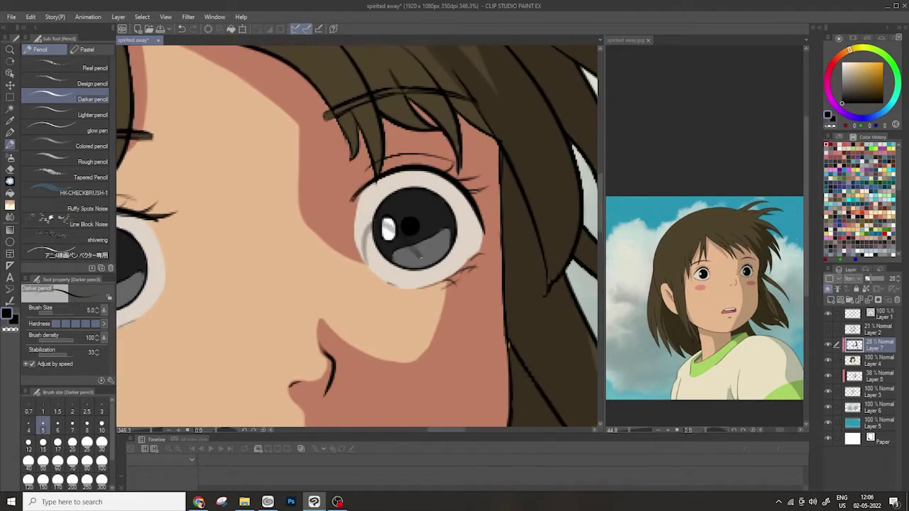
pyautogui.moveTo(426, 257); pyautogui.dragTo(428, 284)
pyautogui.moveTo(362, 192); pyautogui.dragTo(360, 254)
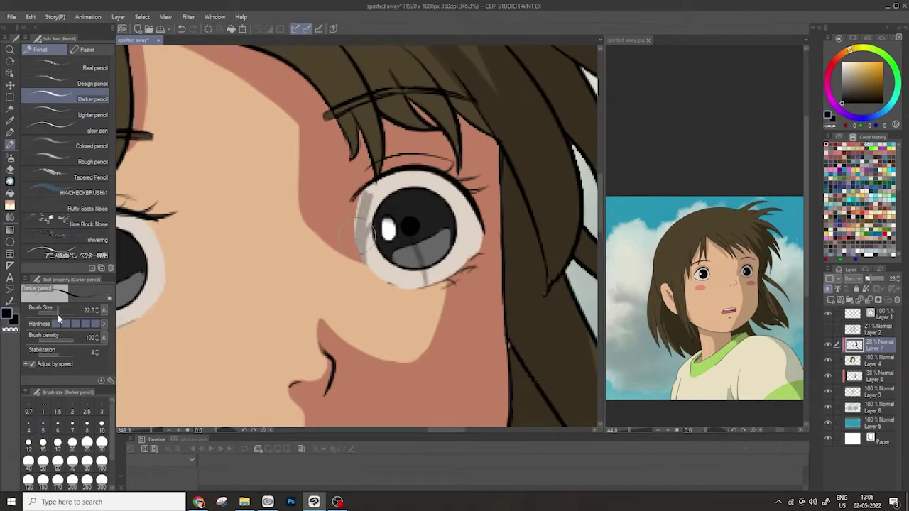
pyautogui.moveTo(362, 214)
pyautogui.mouseDown()
pyautogui.moveTo(411, 163)
pyautogui.moveTo(455, 185)
pyautogui.moveTo(500, 245)
pyautogui.moveTo(446, 261)
pyautogui.mouseUp()
pyautogui.hotkey('ctrl', 'z')
pyautogui.click(101, 430)
pyautogui.scroll(1, 414, 174)
pyautogui.scroll(-5, 438, 236)
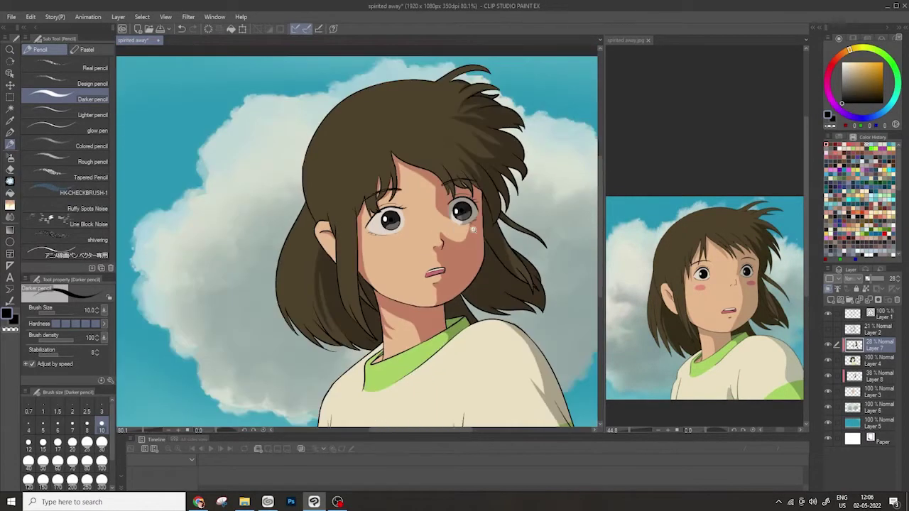
# Paint a light beige highlight band across the bangs on Layer 9 with the Darker pencil at size 10
pyautogui.scroll(4, 473, 230)
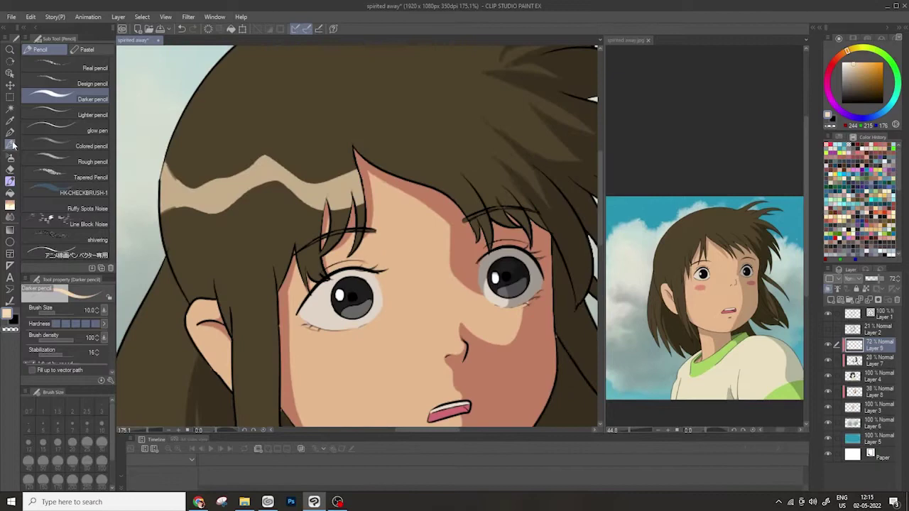
pyautogui.scroll(2, 158, 137)
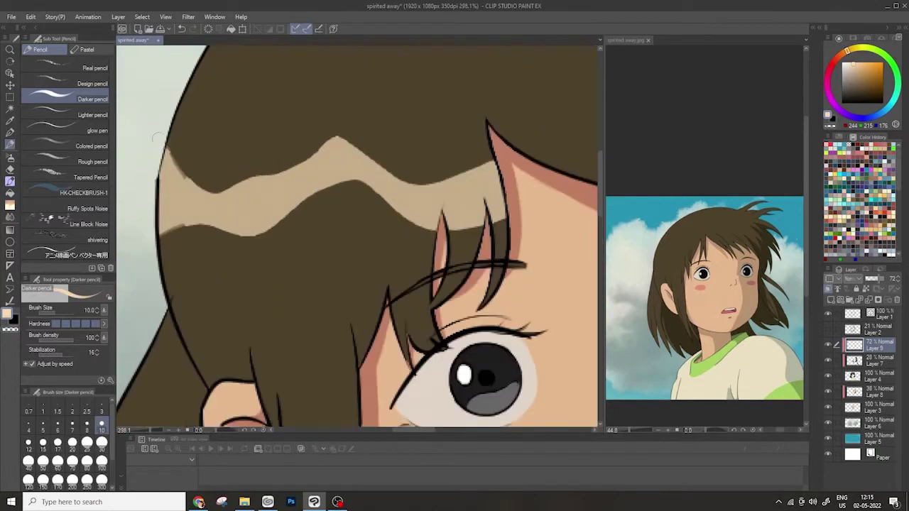
pyautogui.scroll(-5, 158, 137)
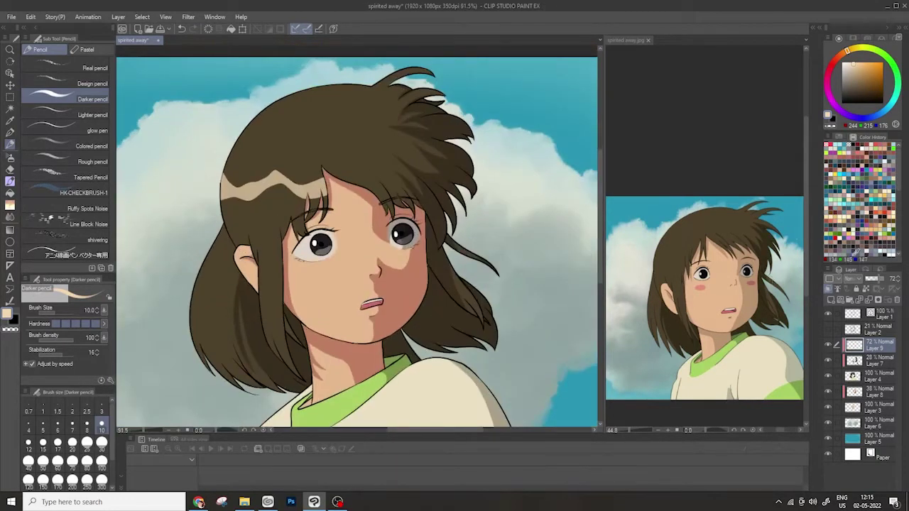
# Lower Layer 9's opacity to 15% and trim the bangs highlight along the parting with the Hard eraser at size 15
pyautogui.moveTo(881, 279); pyautogui.dragTo(869, 279)
pyautogui.press('e')
pyautogui.scroll(5, 382, 162)
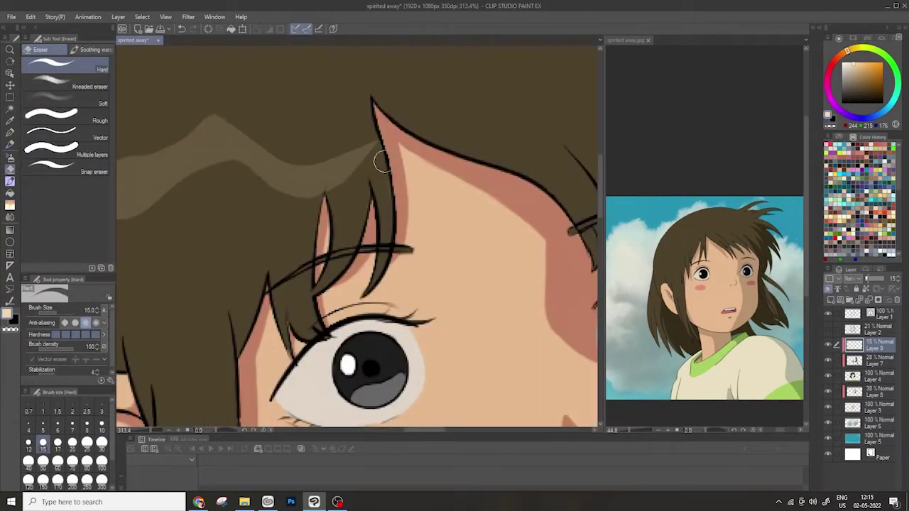
pyautogui.scroll(-5, 382, 162)
# Paint a zigzag highlight band on the hair behind the ear on Layer 9 with the Darker pencil at size 10
pyautogui.scroll(1, 382, 162)
pyautogui.press('p')
pyautogui.scroll(2, 348, 317)
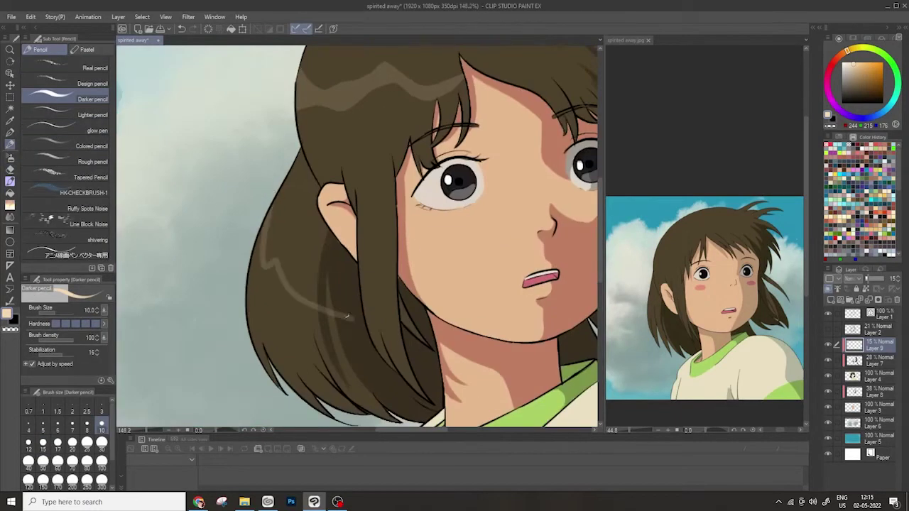
pyautogui.press('e')
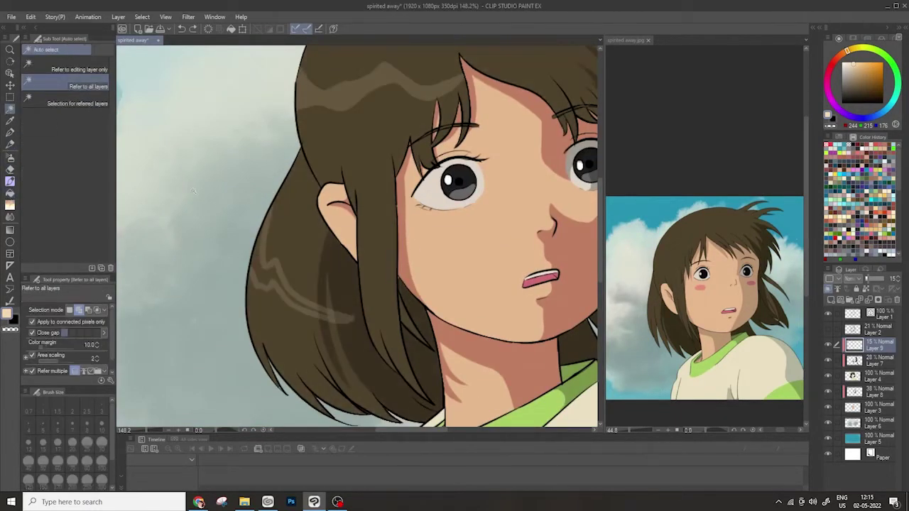
pyautogui.scroll(3, 270, 241)
pyautogui.press('p')
pyautogui.moveTo(235, 270); pyautogui.dragTo(243, 206)
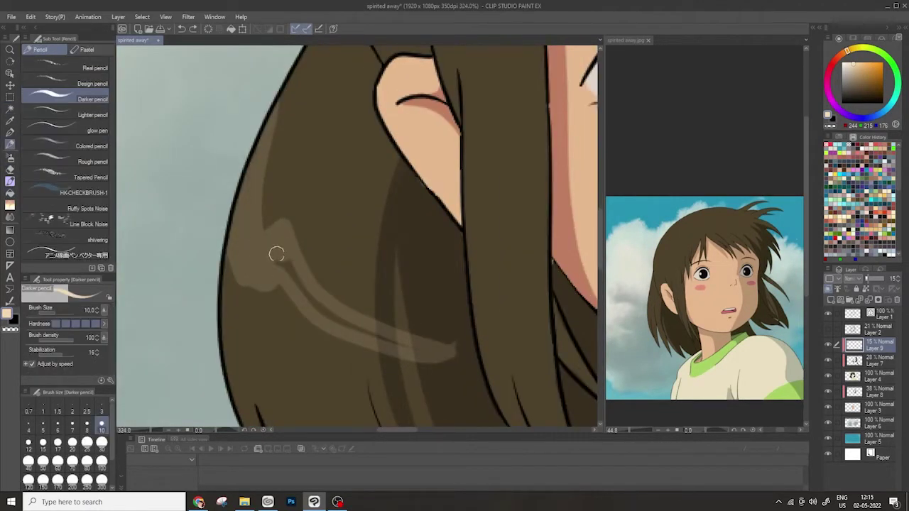
pyautogui.scroll(-6, 365, 325)
# Paint a wavy highlight band from the parting into the windblown strands on Layer 9 with the Darker pencil
pyautogui.scroll(4, 400, 145)
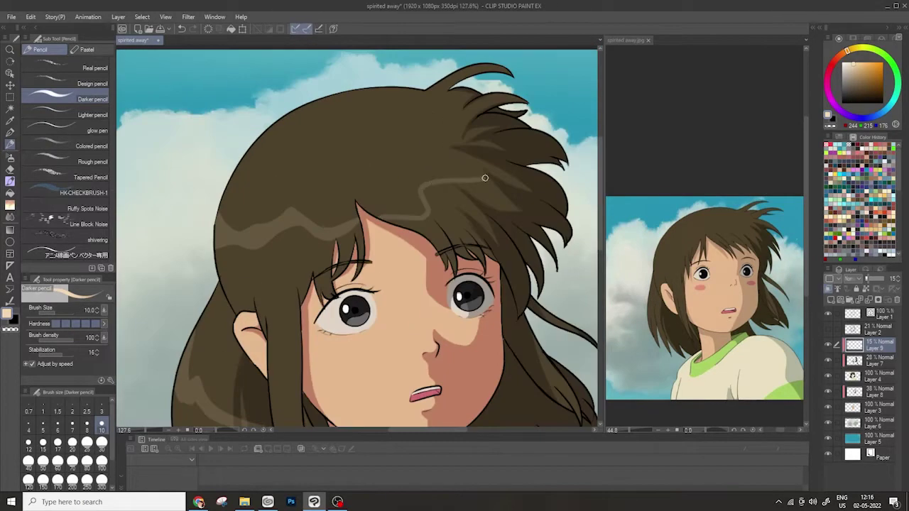
pyautogui.scroll(3, 439, 192)
pyautogui.scroll(-4, 400, 246)
pyautogui.scroll(4, 373, 219)
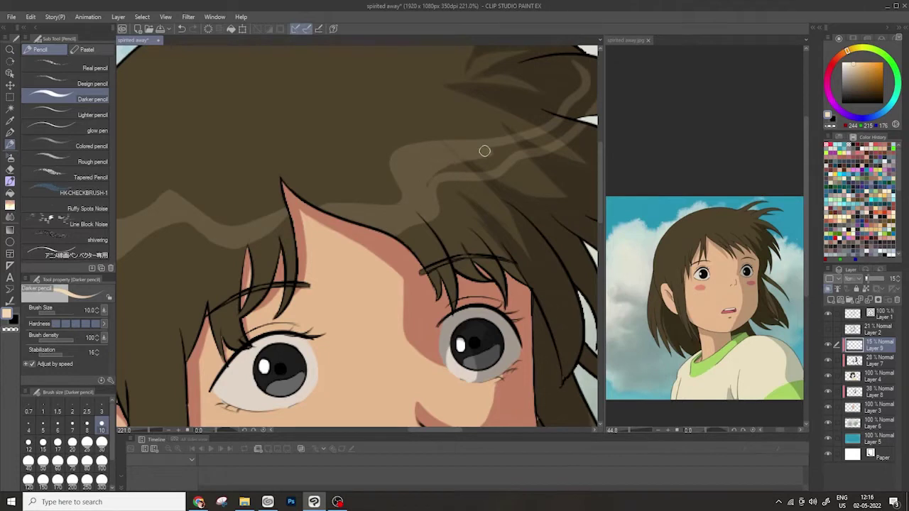
pyautogui.scroll(1, 450, 174)
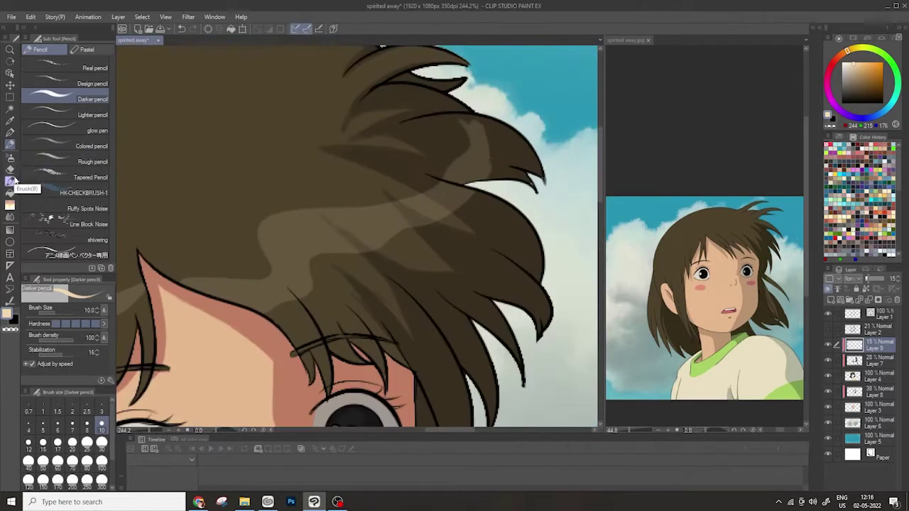
# Blend the hair highlights softly on Layer 9 using the Paint and apply brush at size 132.6
pyautogui.press('b')
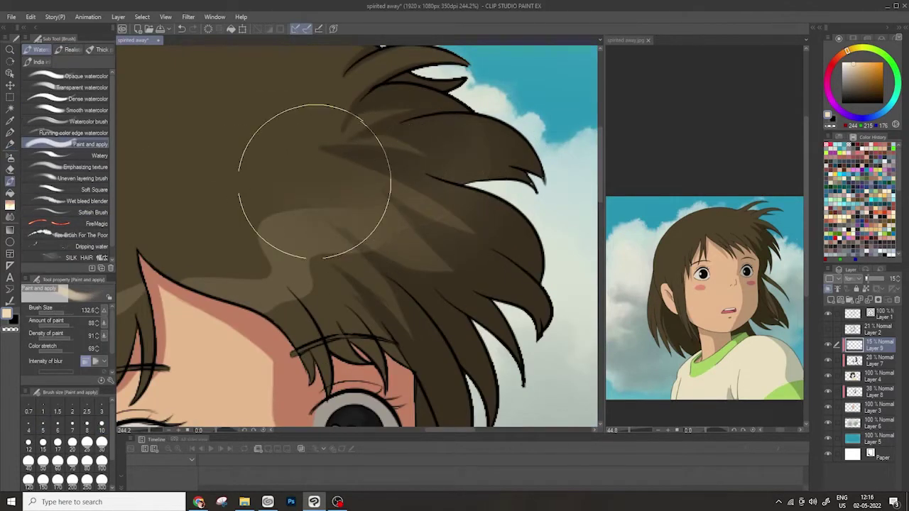
pyautogui.scroll(-3, 397, 221)
pyautogui.scroll(-1, 331, 190)
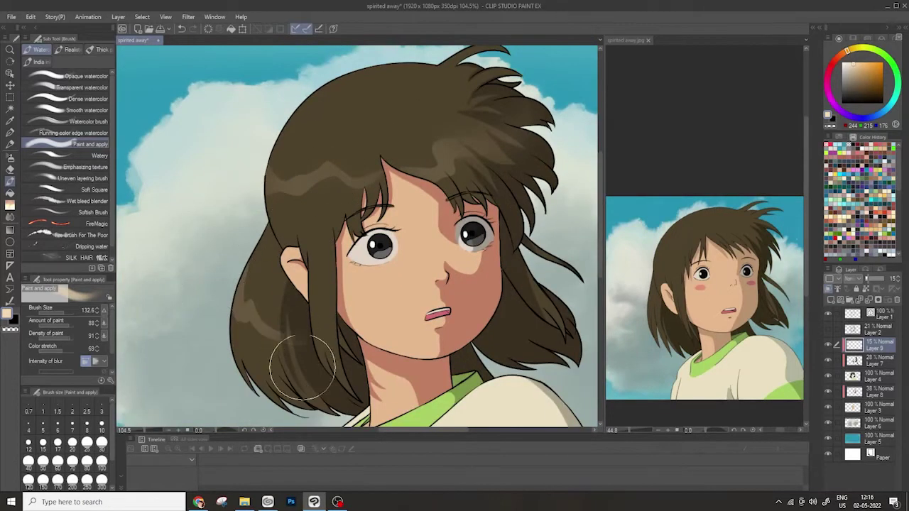
pyautogui.scroll(-4, 214, 326)
pyautogui.scroll(3, 274, 203)
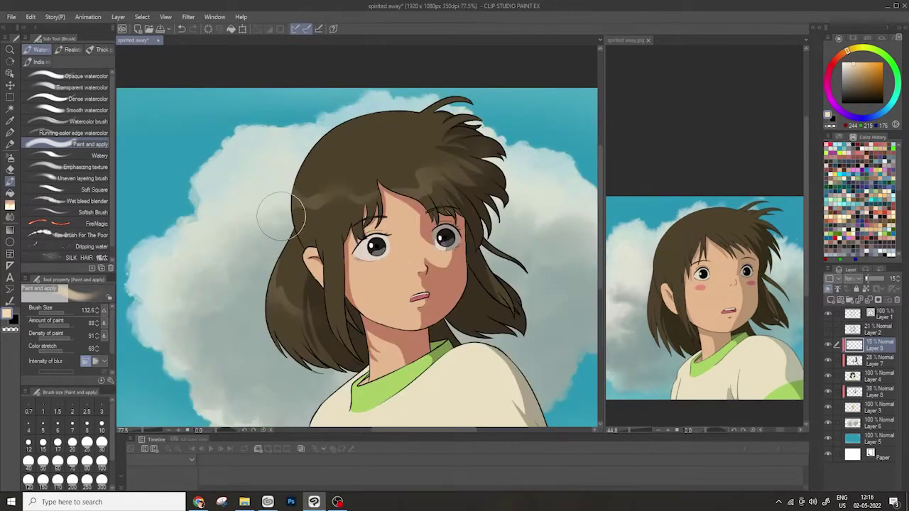
# Cut thin gaps into the hair highlights on Layer 9 with the Hard eraser at size 6
pyautogui.press('e')
pyautogui.scroll(3, 317, 188)
pyautogui.scroll(-2, 289, 202)
pyautogui.press('[')
pyautogui.press('[')
pyautogui.press('[')
pyautogui.press('[')
pyautogui.press('[')
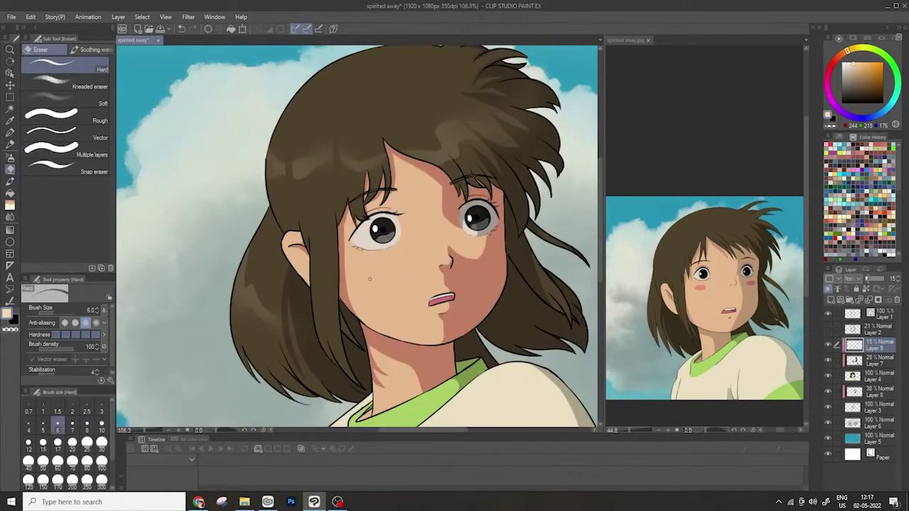
pyautogui.scroll(-4, 373, 276)
pyautogui.scroll(3, 384, 221)
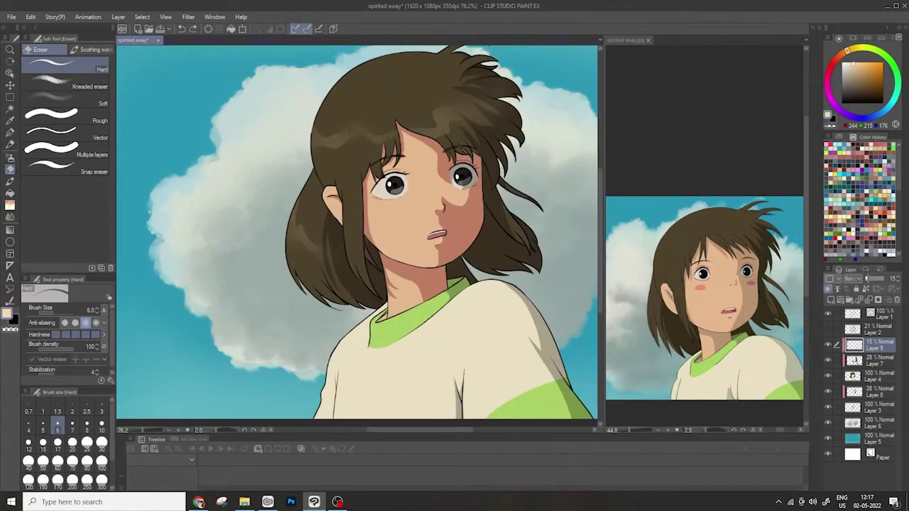
# Refine the highlight above the ear with the Hard eraser at size 15 and switch back to the Paint and apply brush
pyautogui.scroll(3, 337, 114)
pyautogui.press(']')
pyautogui.press(']')
pyautogui.press(']')
pyautogui.press(']')
pyautogui.press(']')
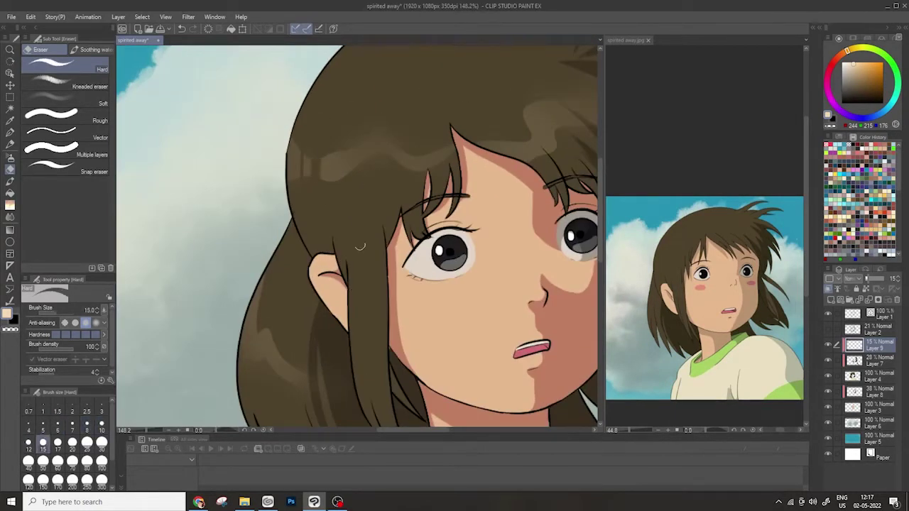
pyautogui.press('b')
pyautogui.scroll(-2, 328, 225)
# Apply a Motion blur at angle -116 in both directions to the hair highlights and set Layer 9's opacity to 33%
pyautogui.click(188, 17)
pyautogui.moveTo(206, 30)
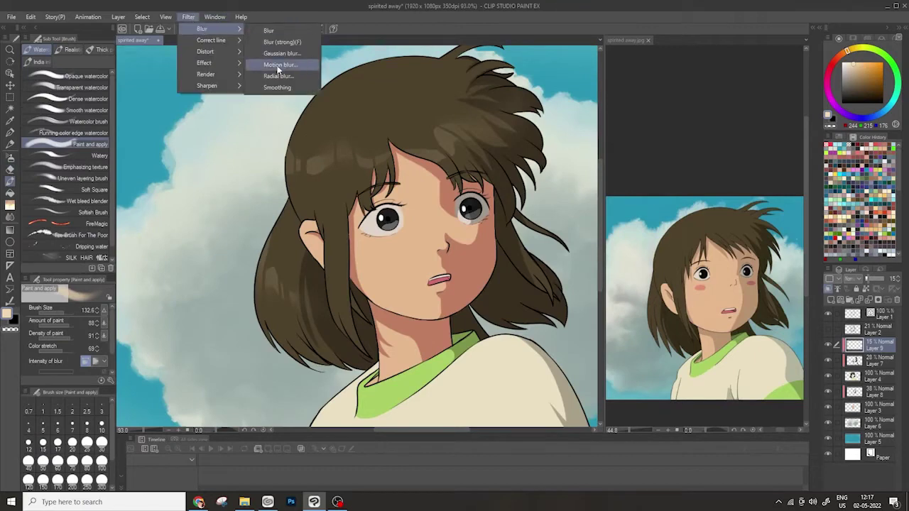
pyautogui.click(284, 63)
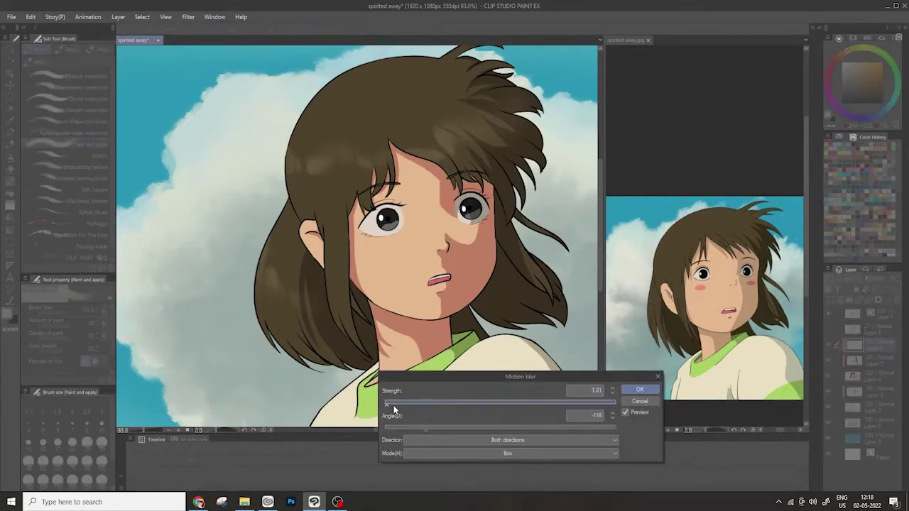
pyautogui.click(641, 392)
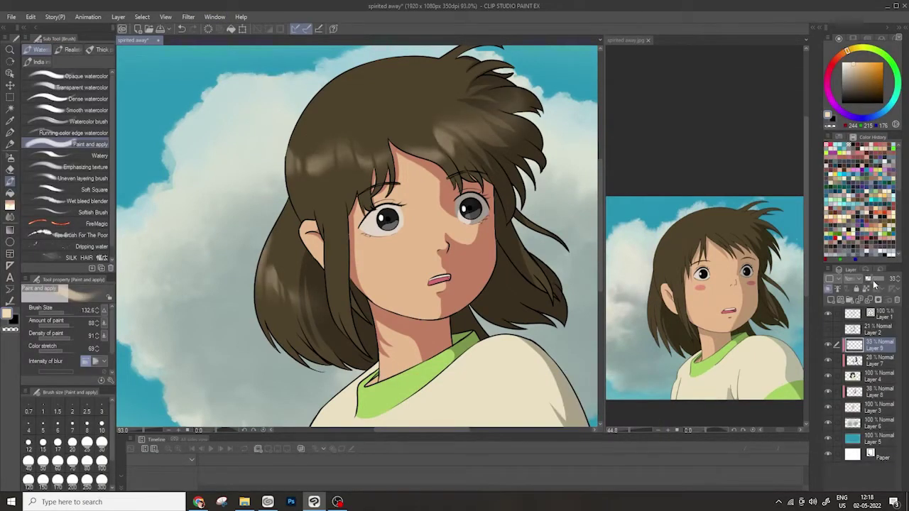
# Paint a cream glow over the hair and shirt on Layer 10 with a size 300 brush, in Add (Glow) mode at 41% opacity
pyautogui.scroll(-5, 360, 114)
pyautogui.scroll(3, 359, 183)
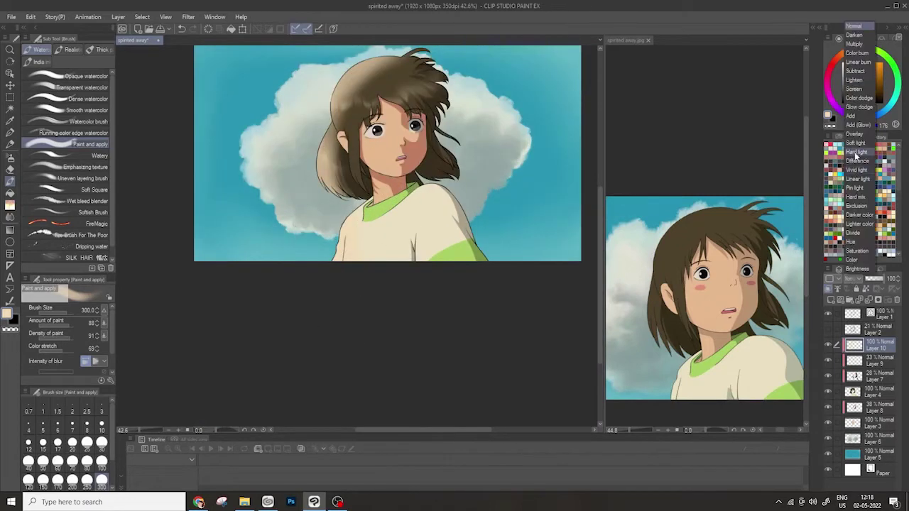
pyautogui.moveTo(884, 279); pyautogui.dragTo(865, 287)
pyautogui.scroll(3, 397, 321)
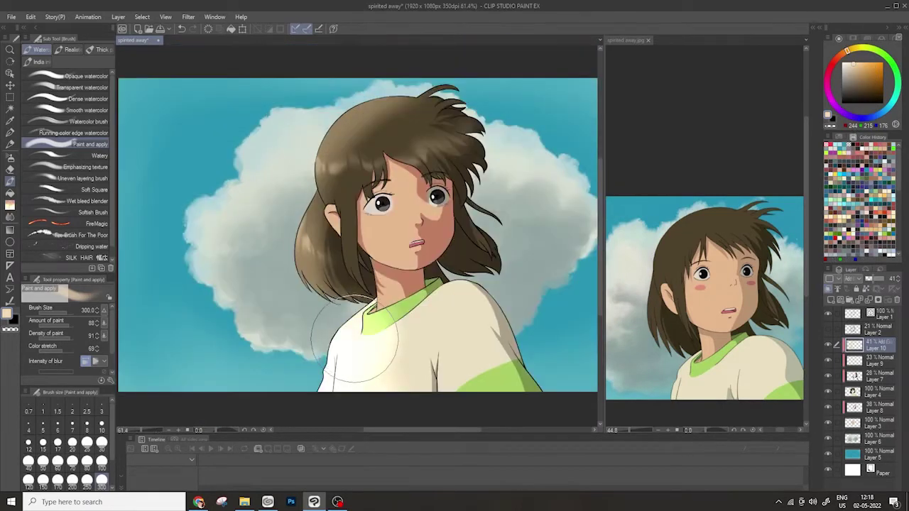
# Paint a light highlight along the green collar's front edge on Layer 10 with the Paint and apply brush at size 25
pyautogui.press('[')
pyautogui.press('[')
pyautogui.press('[')
pyautogui.press('[')
pyautogui.press('[')
pyautogui.scroll(4, 354, 287)
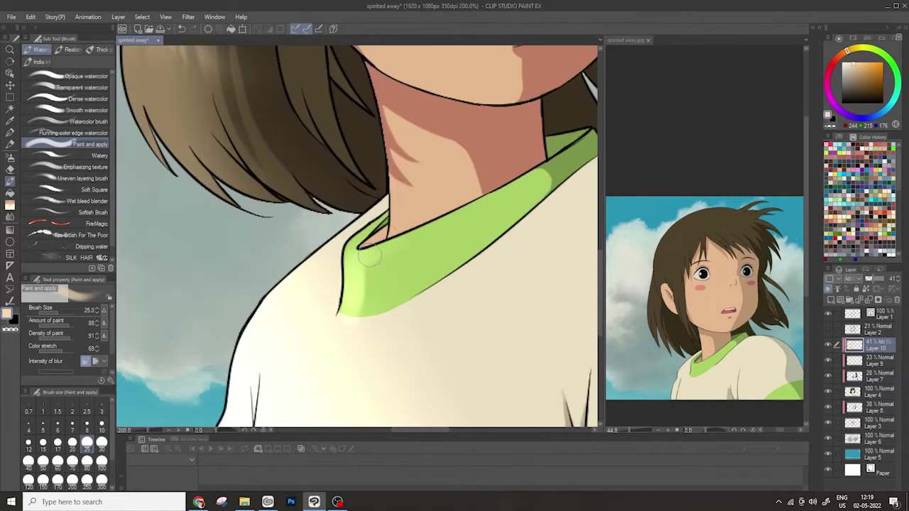
pyautogui.scroll(-4, 397, 270)
# Paint soft white light over the cheeks, nose and chin on Layer 11 with the Paint and apply brush at size 50
pyautogui.scroll(3, 438, 235)
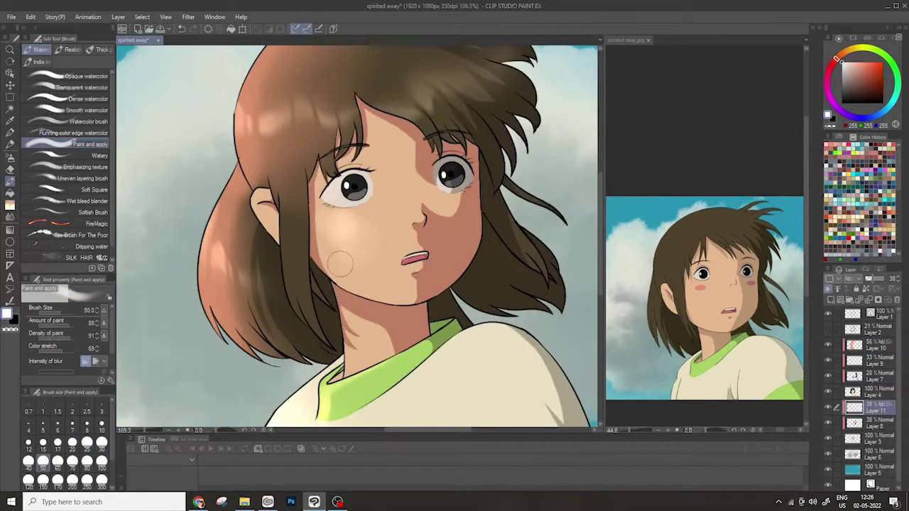
pyautogui.scroll(-5, 339, 265)
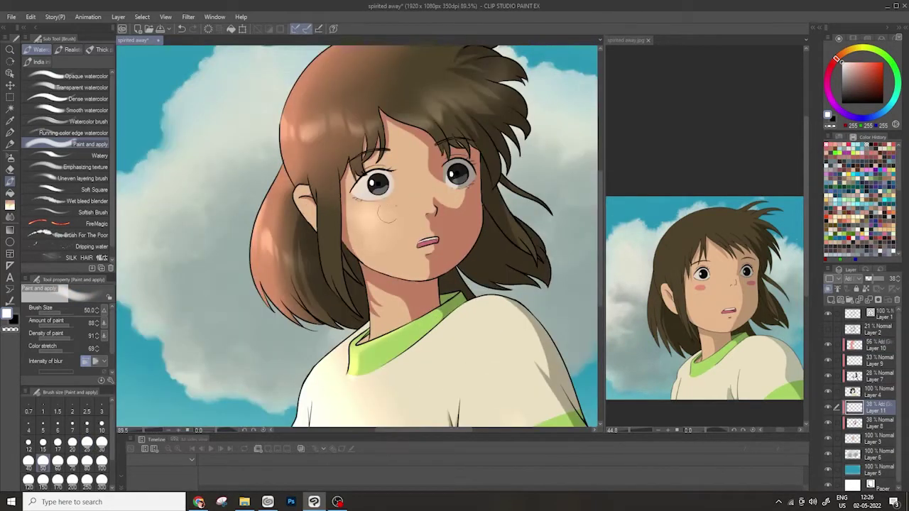
pyautogui.scroll(7, 440, 199)
pyautogui.scroll(-5, 440, 199)
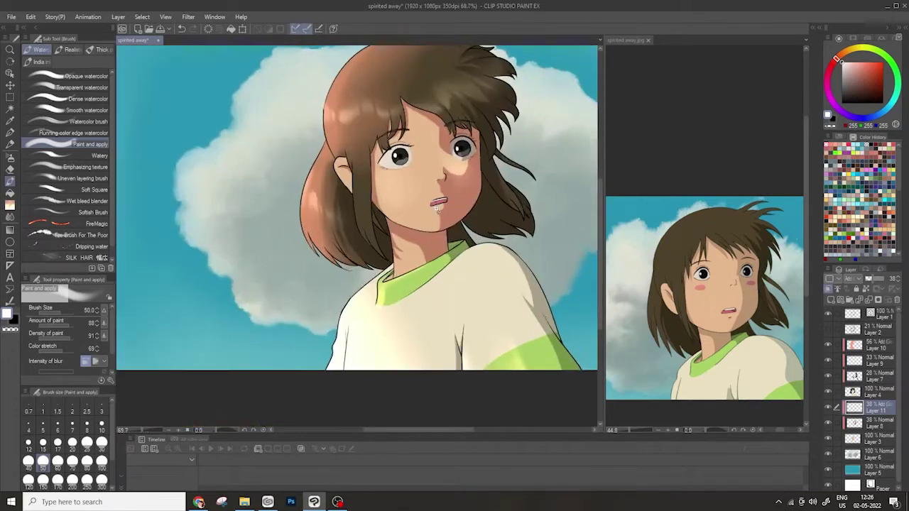
pyautogui.scroll(3, 446, 161)
pyautogui.scroll(1, 451, 165)
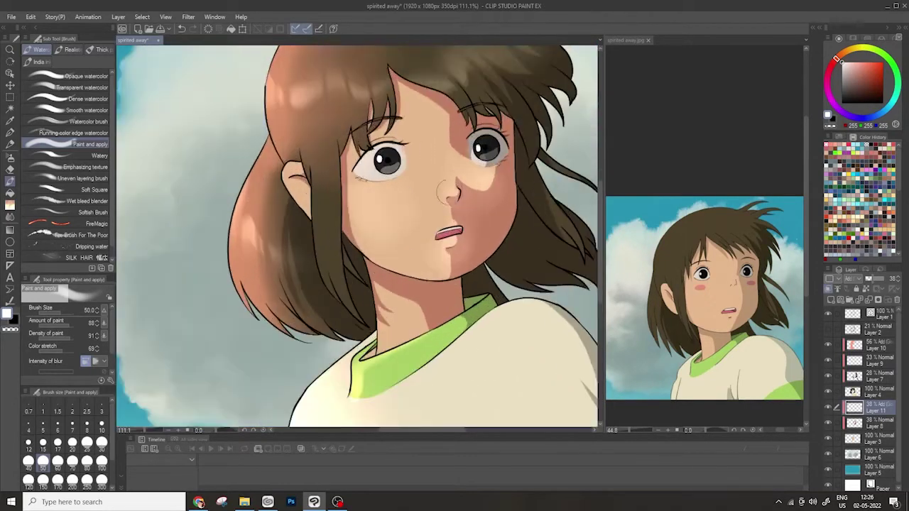
pyautogui.moveTo(412, 222)
pyautogui.mouseDown()
pyautogui.moveTo(364, 216)
pyautogui.moveTo(412, 284)
pyautogui.mouseUp()
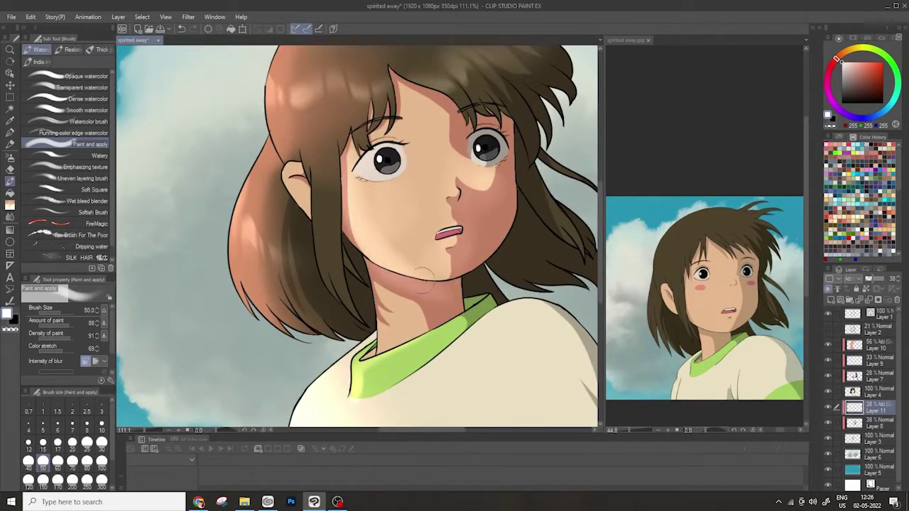
pyautogui.scroll(-3, 448, 211)
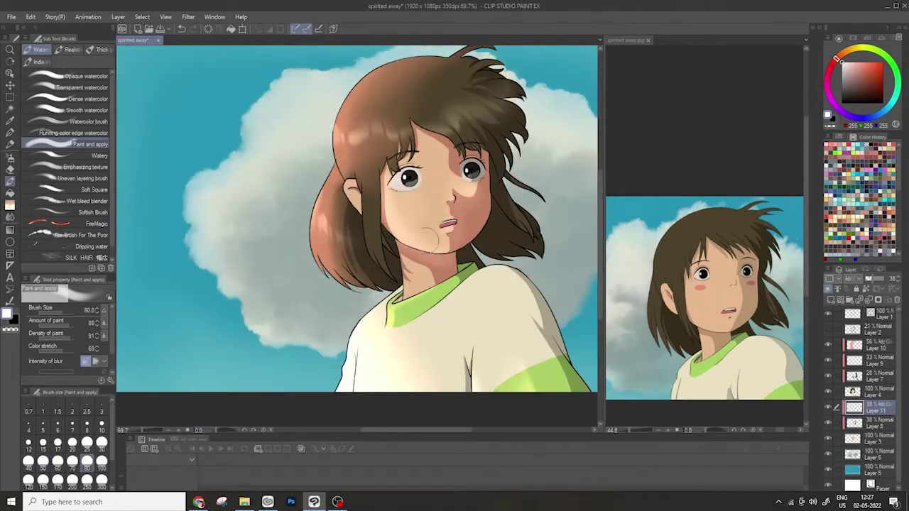
# Lighten the lit part of the neck on Layer 11 with the Paint and apply brush at size 25
pyautogui.scroll(1, 440, 266)
pyautogui.press('[')
pyautogui.press('[')
pyautogui.press('[')
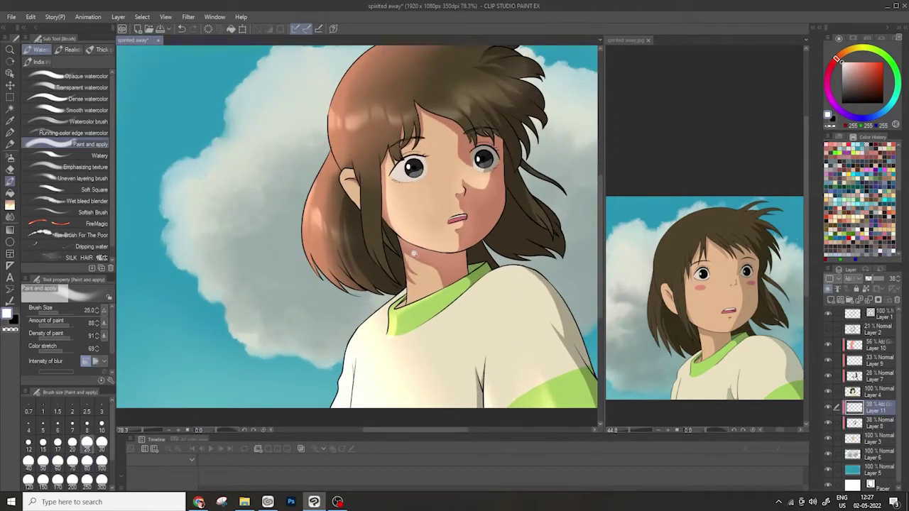
pyautogui.scroll(2, 413, 250)
pyautogui.scroll(-3, 410, 310)
# Lighten the ear on Layer 11 with the Paint and apply brush and lower the layer's opacity to 31%
pyautogui.scroll(4, 410, 309)
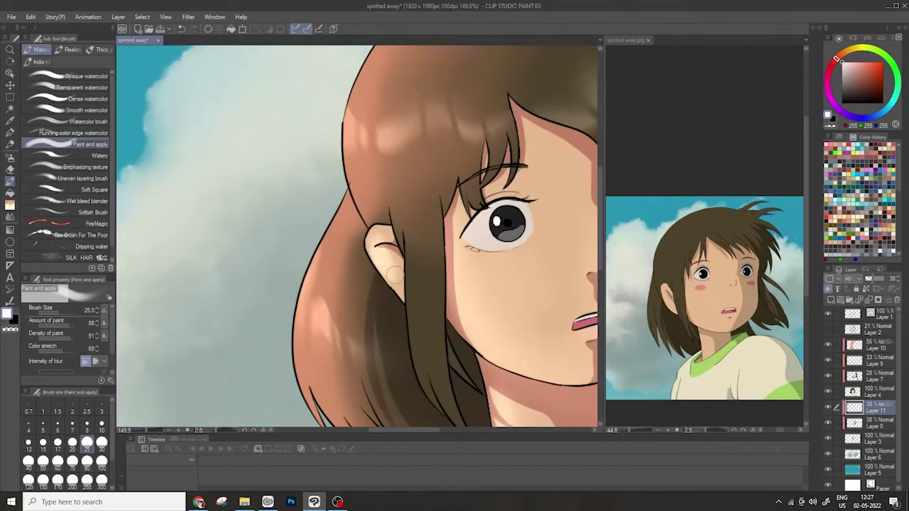
pyautogui.scroll(-3, 368, 232)
pyautogui.scroll(-1, 367, 232)
pyautogui.scroll(2, 367, 232)
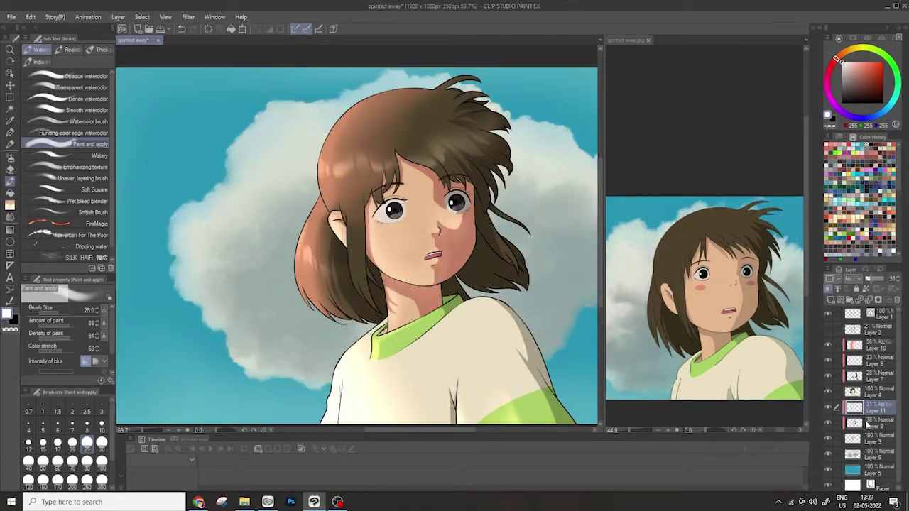
# Add a new layer above Layer 3 and try a pink blush on both cheeks with the Paint and apply brush at size 70
pyautogui.click(835, 298)
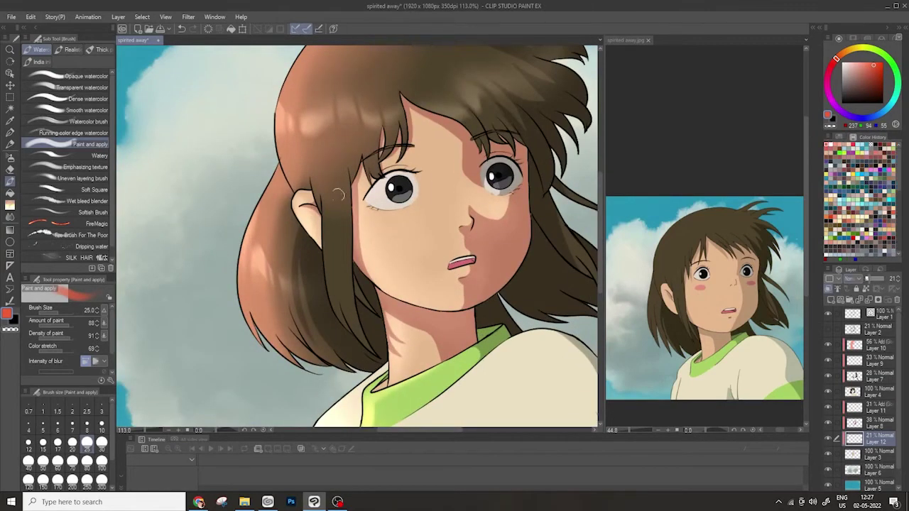
pyautogui.scroll(2, 358, 235)
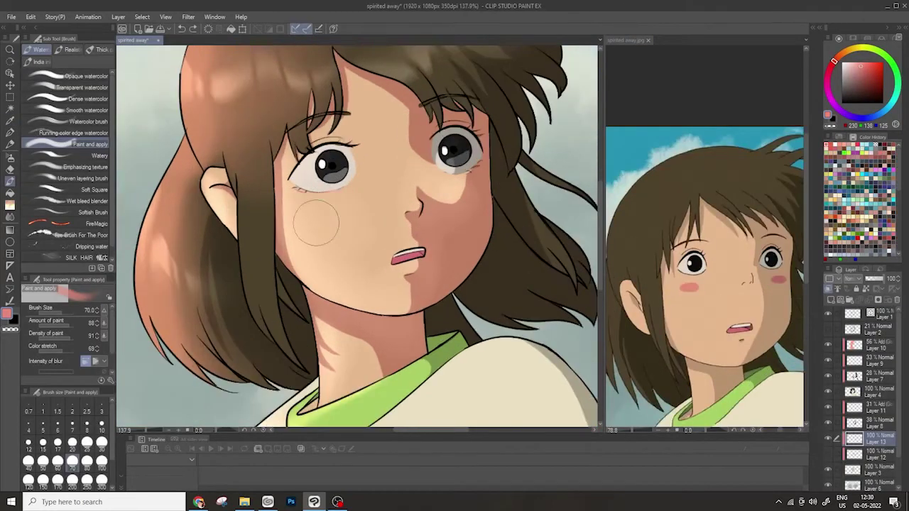
pyautogui.moveTo(316, 222); pyautogui.dragTo(326, 228)
pyautogui.moveTo(462, 206); pyautogui.dragTo(471, 212)
pyautogui.scroll(-5, 467, 209)
# Paint a soft pink blush on both cheeks on Layer 13 with the Paint and apply brush at size 40
pyautogui.press('[')
pyautogui.press('[')
pyautogui.press('[')
pyautogui.scroll(3, 398, 203)
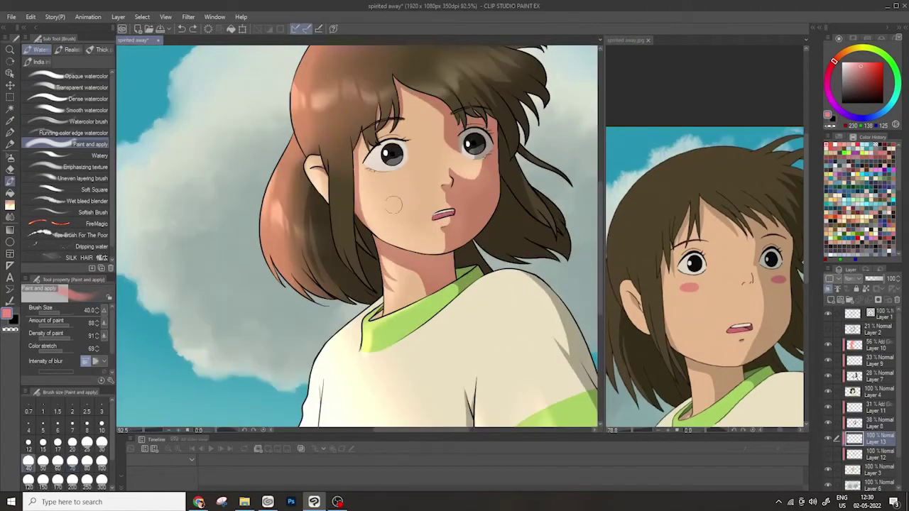
pyautogui.scroll(-1, 383, 194)
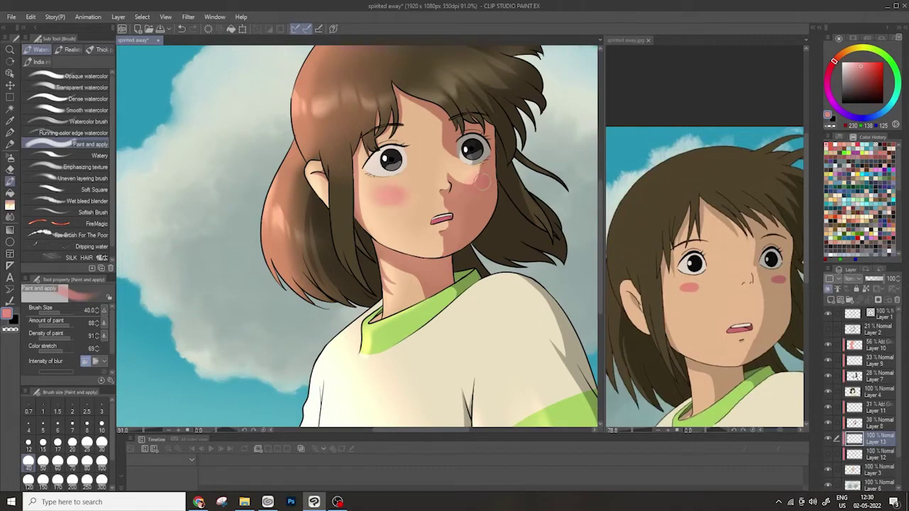
# Paint a soft pink blush on the nose and lips on Layer 13 with the Paint and apply brush at size 20
pyautogui.scroll(-4, 397, 187)
pyautogui.scroll(8, 426, 213)
pyautogui.press('[')
pyautogui.press('[')
pyautogui.press('[')
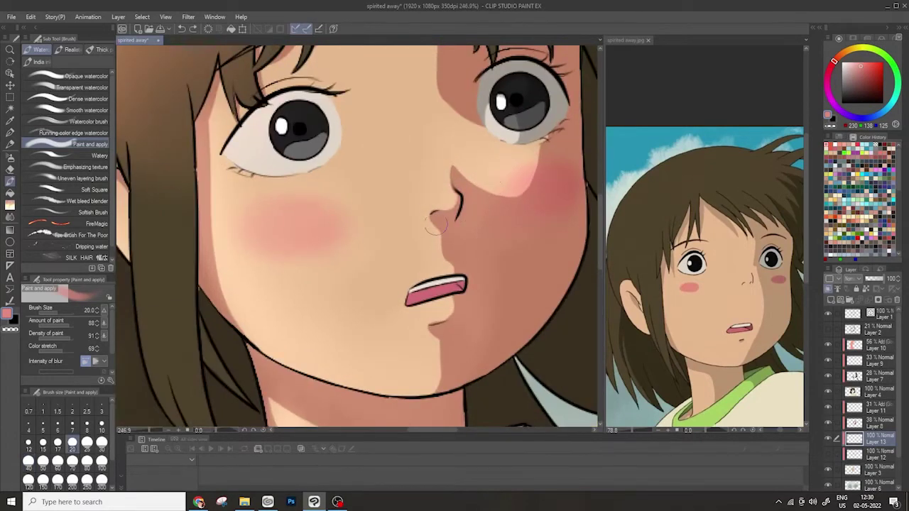
pyautogui.scroll(3, 450, 229)
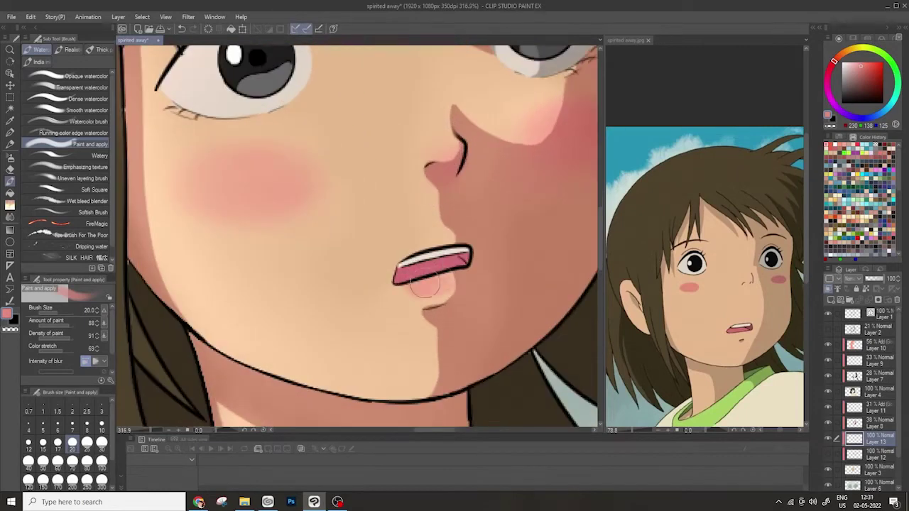
pyautogui.scroll(1, 442, 258)
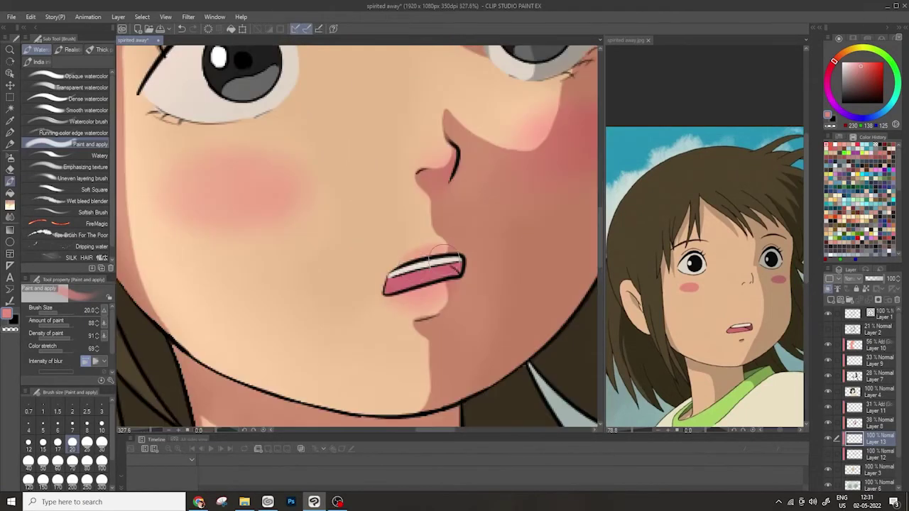
# Darken the shadowed side of the hair on Layer 12 with the Paint and apply brush and blur the shading
pyautogui.scroll(-8, 430, 245)
pyautogui.click(840, 455)
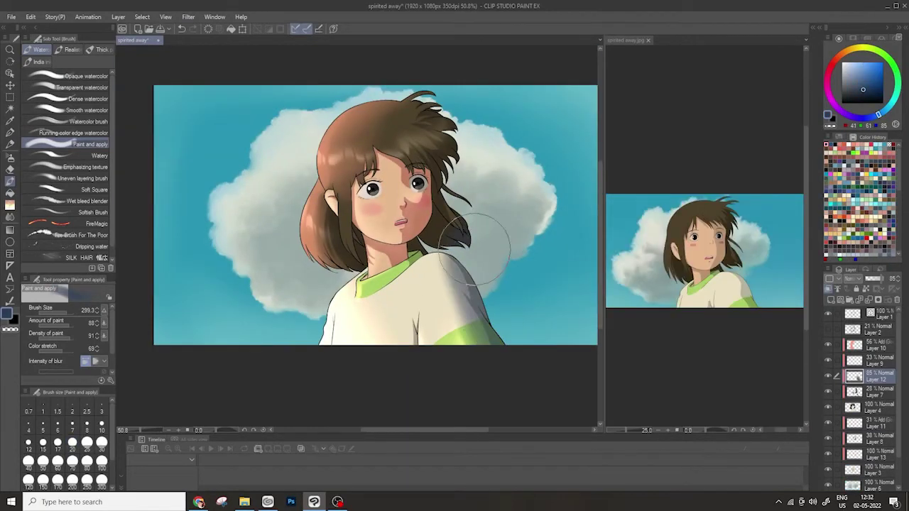
pyautogui.moveTo(475, 248)
pyautogui.mouseDown()
pyautogui.moveTo(466, 284)
pyautogui.moveTo(497, 219)
pyautogui.mouseUp()
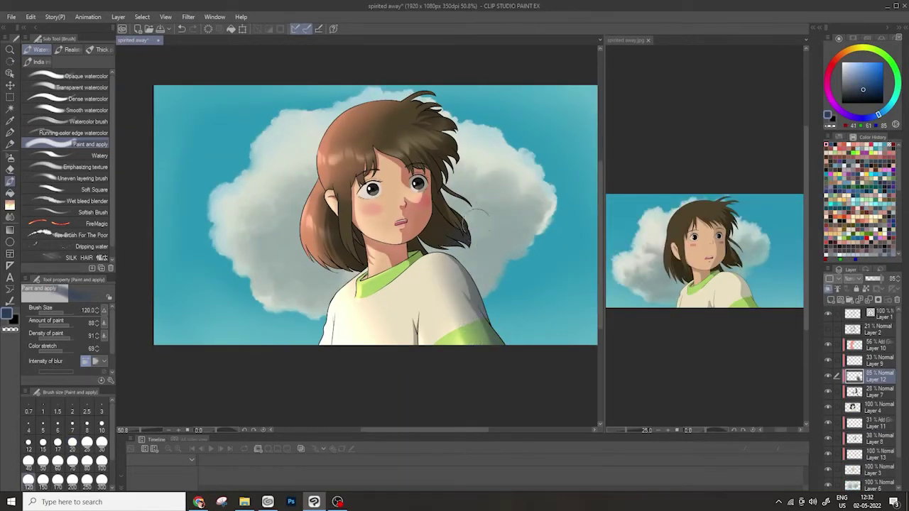
pyautogui.moveTo(443, 238)
pyautogui.mouseDown()
pyautogui.moveTo(455, 284)
pyautogui.moveTo(470, 233)
pyautogui.mouseUp()
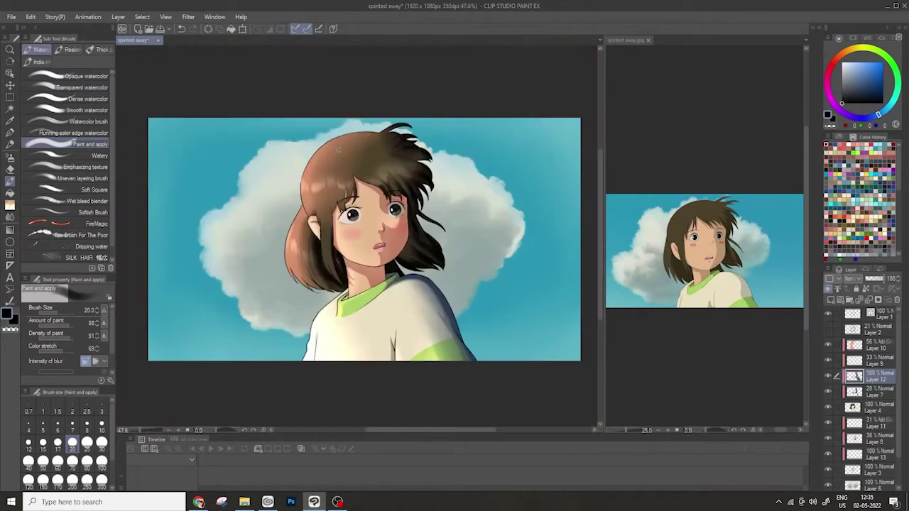
pyautogui.click(188, 17)
pyautogui.click(280, 42)
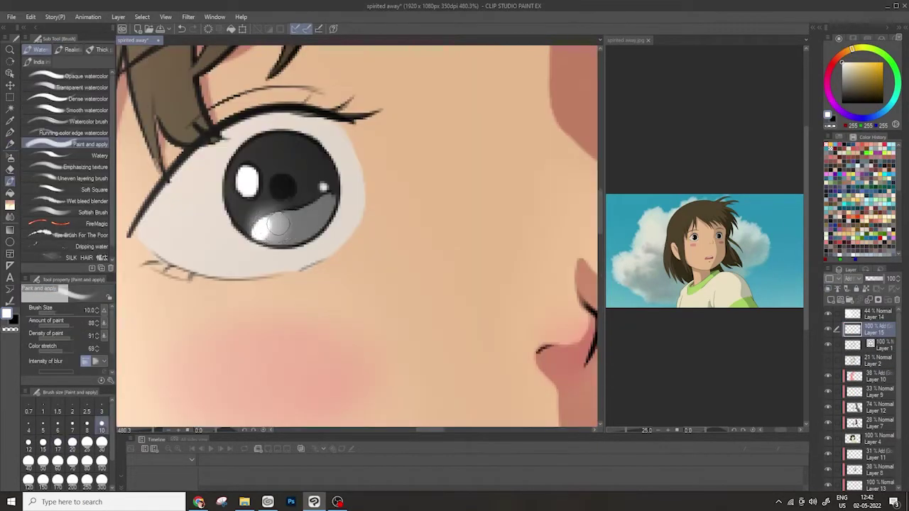
# Paint white glowing highlights in the lower and upper irises of both eyes on Layer 15 with the Paint and apply brush at size 10
pyautogui.moveTo(264, 232); pyautogui.dragTo(279, 233)
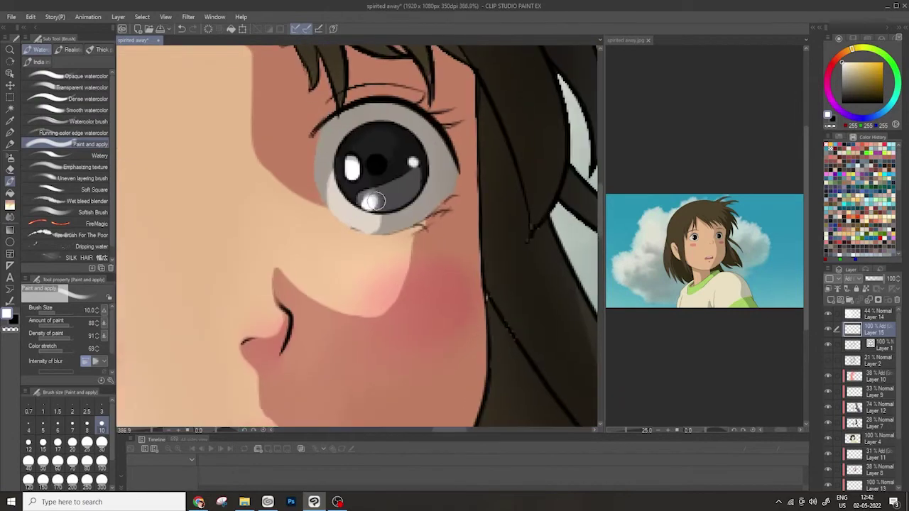
pyautogui.scroll(-2, 364, 200)
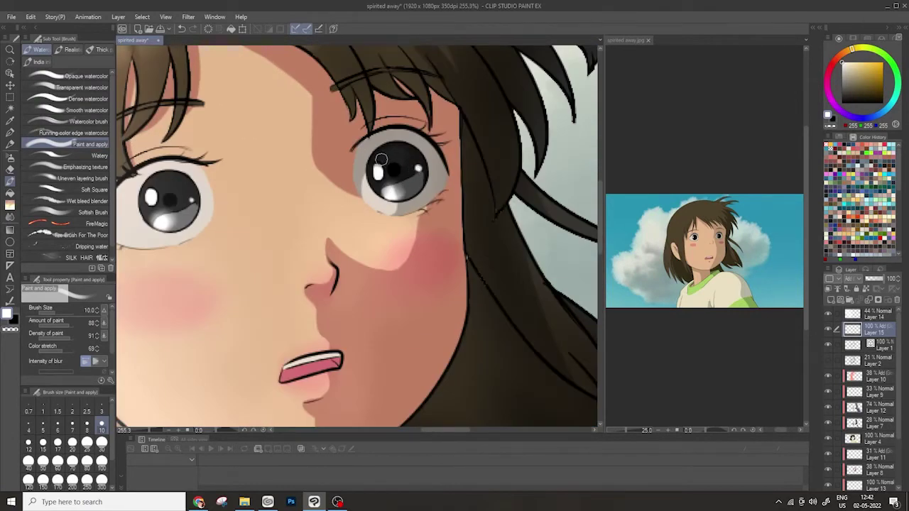
pyautogui.scroll(2, 376, 178)
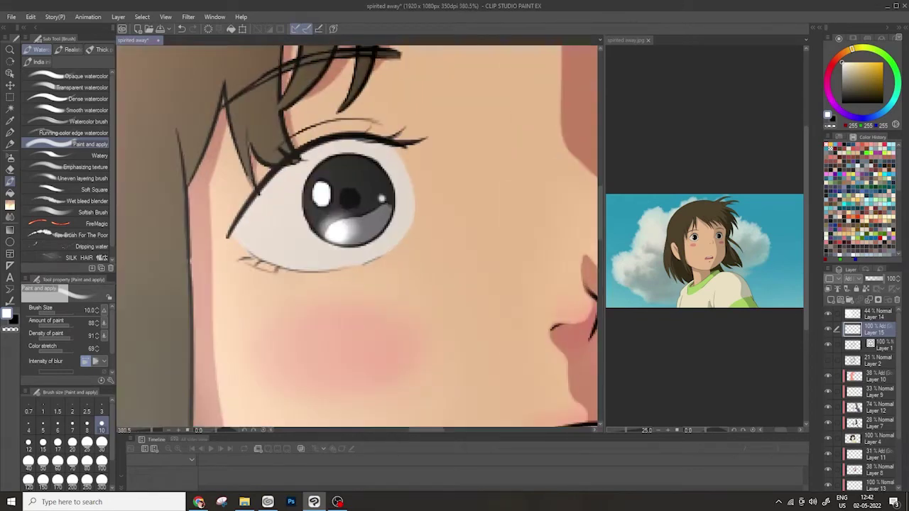
pyautogui.moveTo(334, 186); pyautogui.dragTo(370, 169)
pyautogui.scroll(-3, 369, 169)
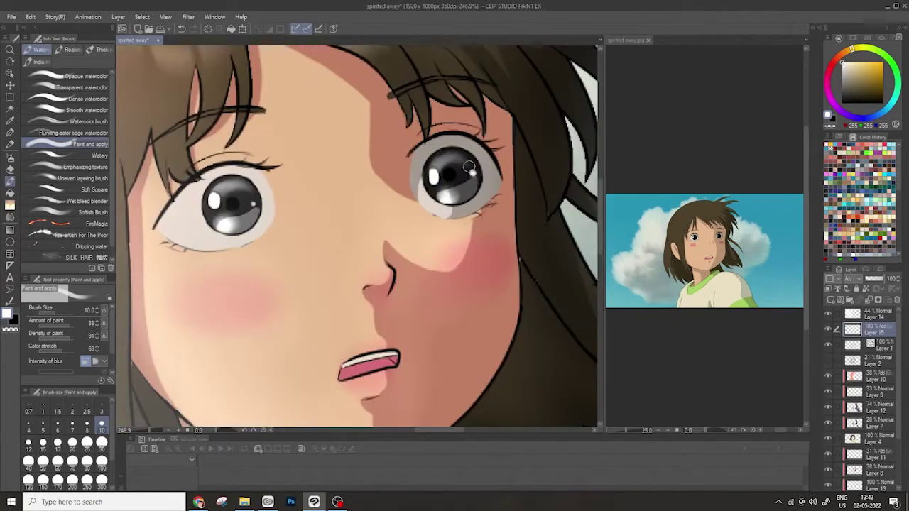
# Brighten the lower whites of both eyes on Layer 15 with the Paint and apply brush at size 10
pyautogui.scroll(2, 286, 216)
pyautogui.scroll(-5, 270, 204)
pyautogui.scroll(4, 388, 193)
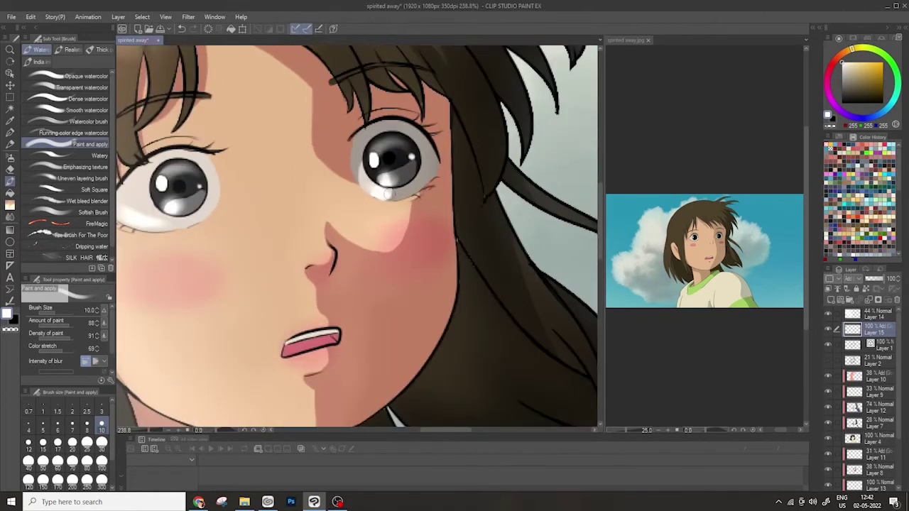
pyautogui.scroll(-5, 416, 183)
# Paint a soft white highlight on the nose on Layer 15 with the Paint and apply brush
pyautogui.scroll(2, 416, 183)
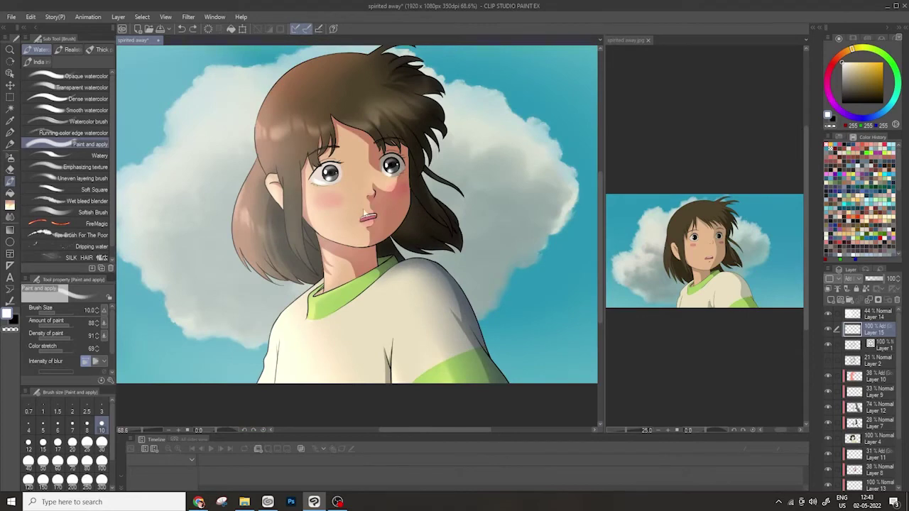
pyautogui.scroll(4, 371, 193)
pyautogui.moveTo(365, 186)
pyautogui.mouseDown()
pyautogui.moveTo(390, 165)
pyautogui.moveTo(384, 178)
pyautogui.mouseUp()
pyautogui.scroll(-4, 384, 177)
# Add a small white highlight to the lower lip on Layer 15 with the Paint and apply brush at size 4
pyautogui.scroll(4, 388, 206)
pyautogui.scroll(3, 376, 305)
pyautogui.press('[')
pyautogui.press('[')
pyautogui.press('[')
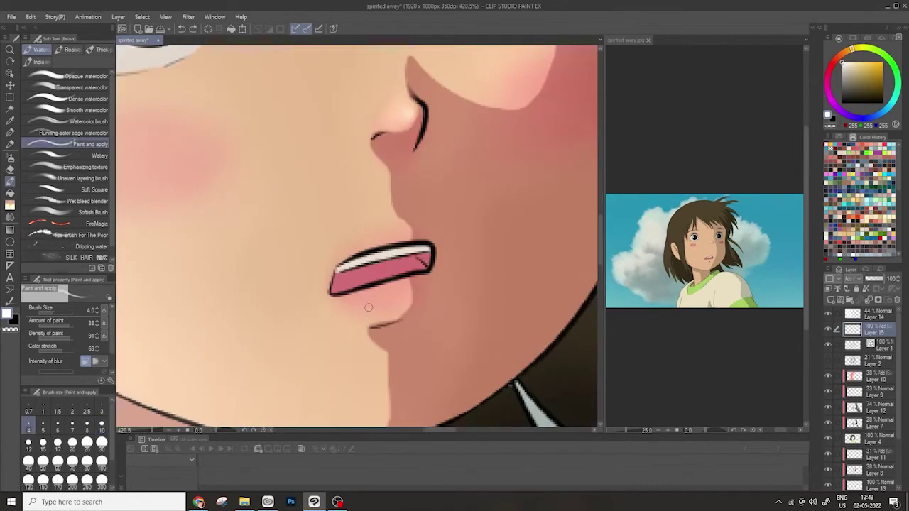
pyautogui.moveTo(379, 307); pyautogui.dragTo(357, 306)
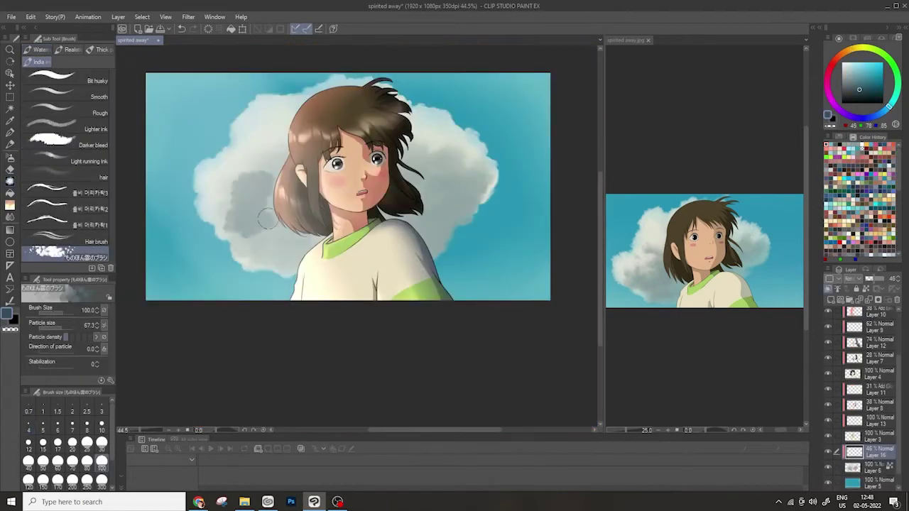
# Paint dark blue-grey shading into the cloud around the character on Layer 16 with the cloud brush at size 100
pyautogui.moveTo(277, 186); pyautogui.dragTo(280, 154)
pyautogui.moveTo(405, 145)
pyautogui.mouseDown()
pyautogui.moveTo(426, 174)
pyautogui.moveTo(454, 167)
pyautogui.moveTo(446, 185)
pyautogui.mouseUp()
pyautogui.scroll(-2, 272, 235)
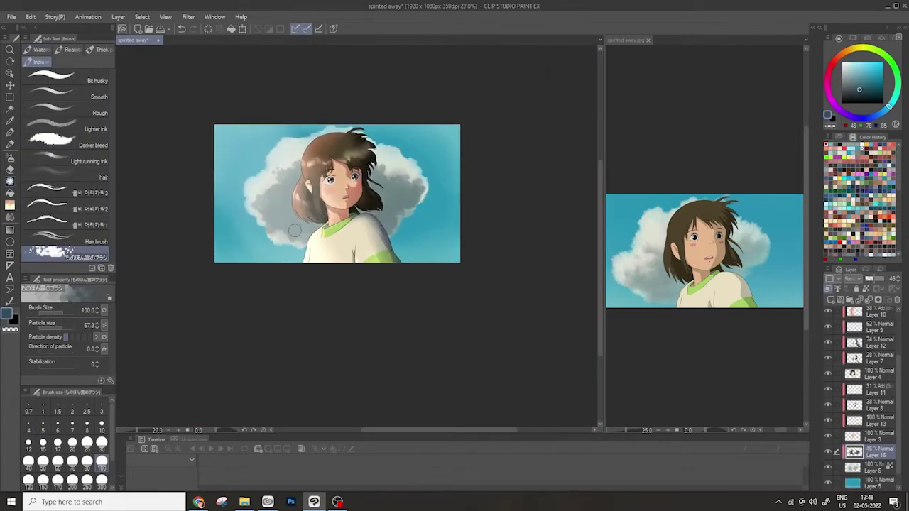
# Blur the cloud shading on Layer 16
pyautogui.click(188, 16)
pyautogui.moveTo(210, 27)
pyautogui.click(294, 53)
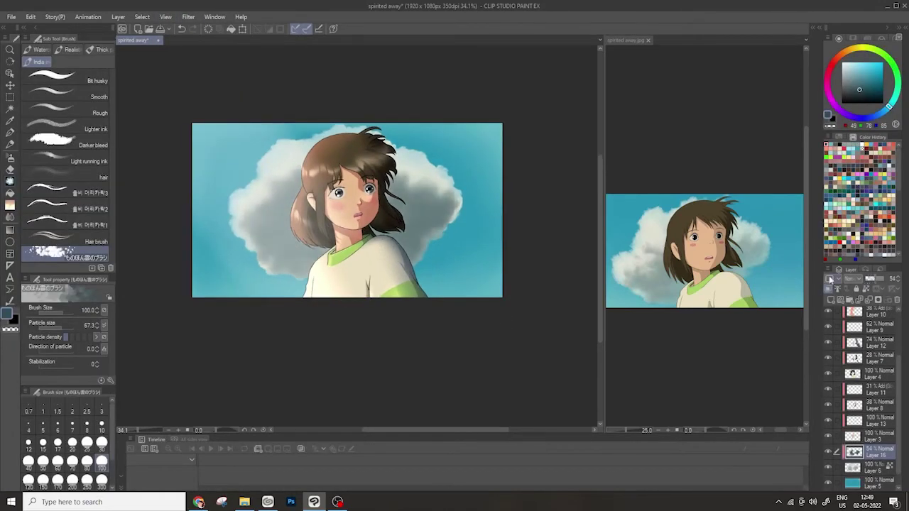
# Scale the cloud shading on Layer 16 down to 93%
pyautogui.press('m')
pyautogui.hotkey('ctrl', 't')
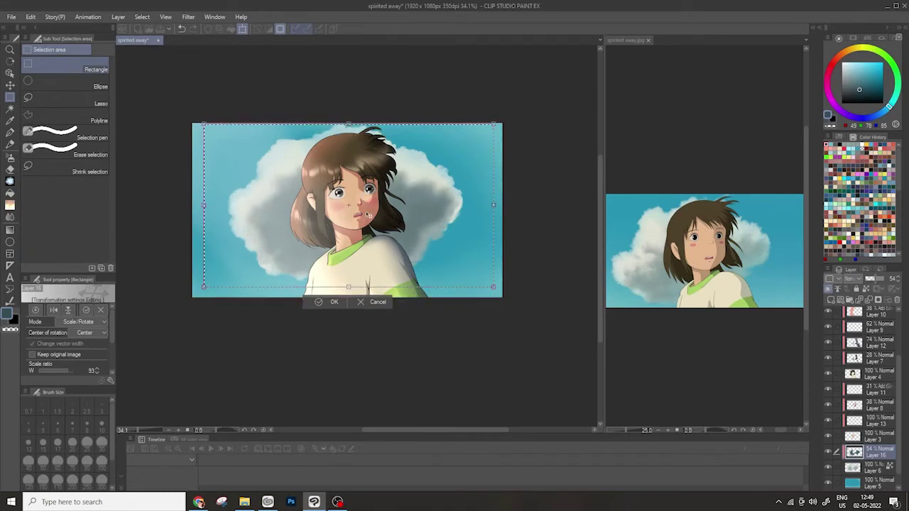
pyautogui.click(334, 302)
pyautogui.scroll(-1, 442, 325)
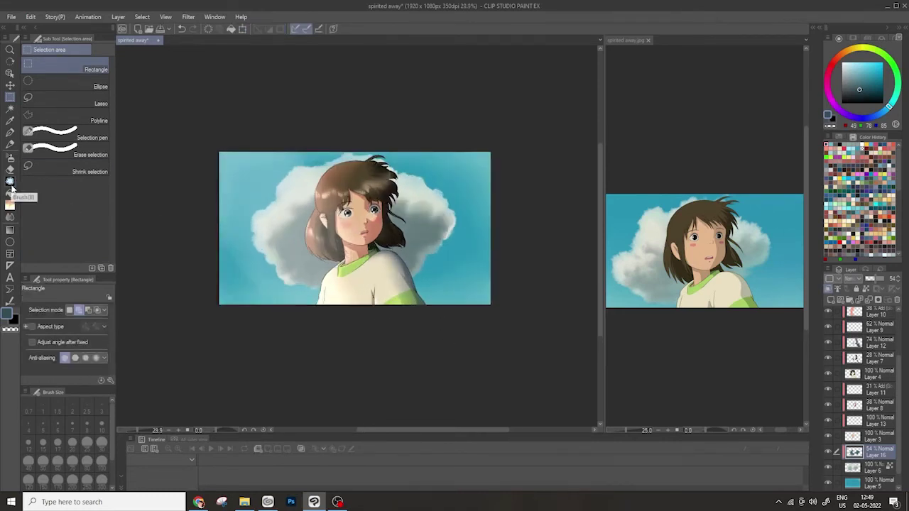
# Transform the cloud shading on Layer 16 again, scaling it to 105%
pyautogui.moveTo(244, 168); pyautogui.dragTo(503, 299)
pyautogui.hotkey('ctrl', 't')
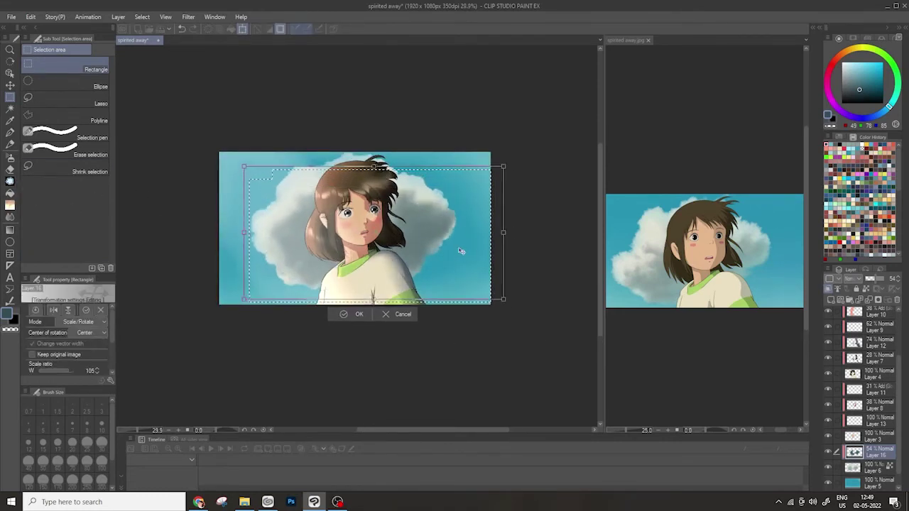
pyautogui.press('Return')
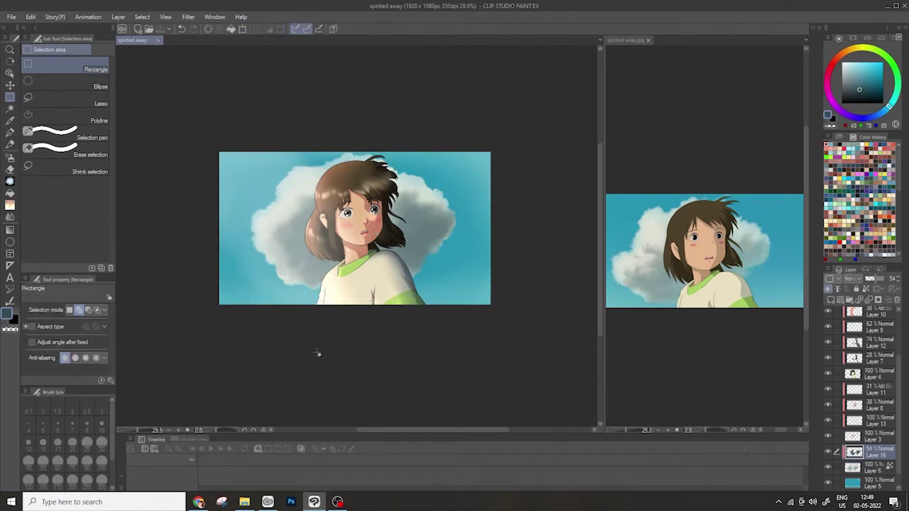
# Lower the opacity of Layer 16 to 15% to soften the cloud shading
pyautogui.scroll(2, 338, 261)
pyautogui.moveTo(888, 279); pyautogui.dragTo(856, 280)
pyautogui.scroll(-1, 436, 406)
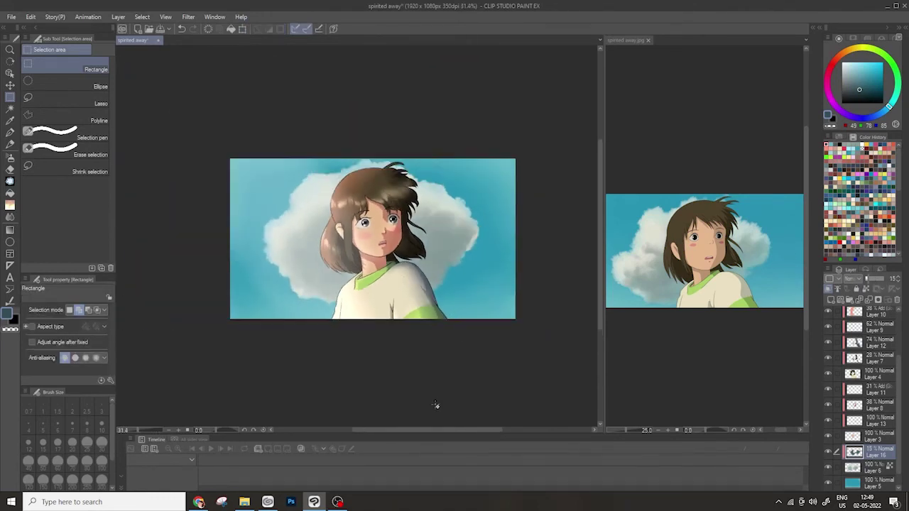
# Close the spirited away.jpg reference image and view the finished drawing on its own
pyautogui.scroll(3, 436, 406)
pyautogui.scroll(-2, 359, 234)
pyautogui.click(648, 40)
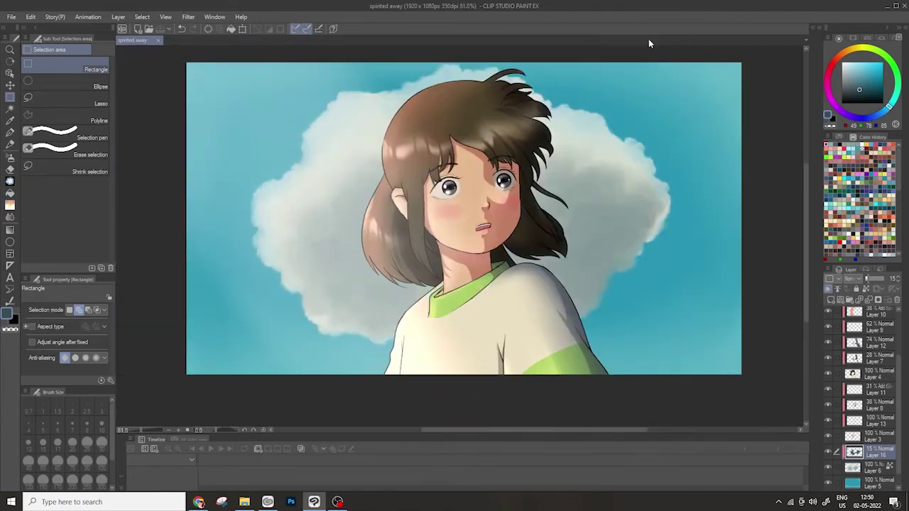
pyautogui.scroll(2, 542, 338)
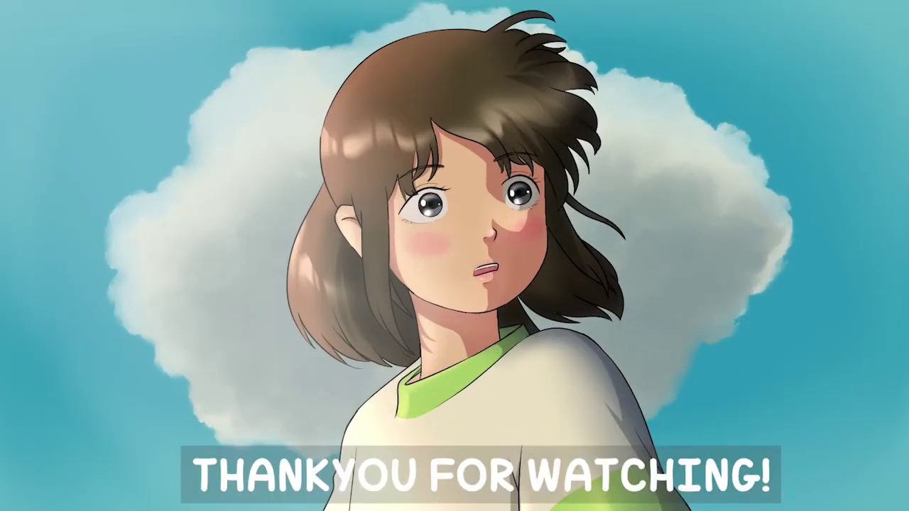